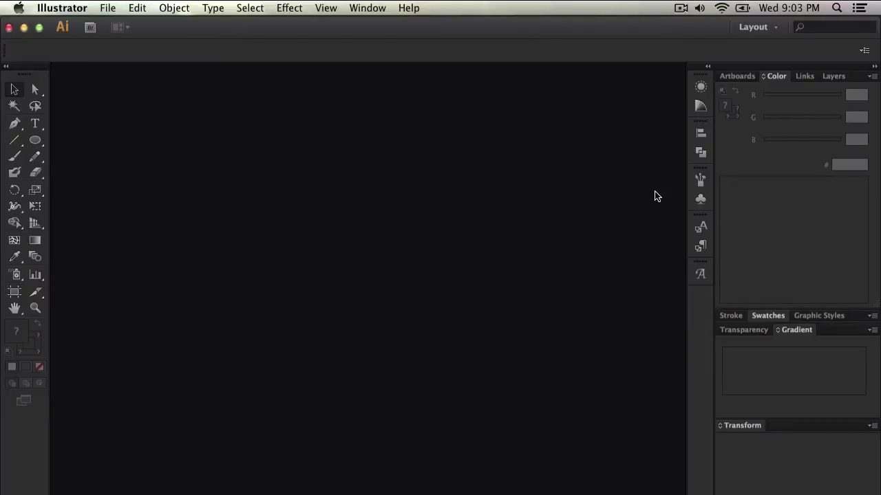
Create a new document named 'Tutorial' using the Film (4K) artboard size
left_click(108, 8)
left_click(118, 23)
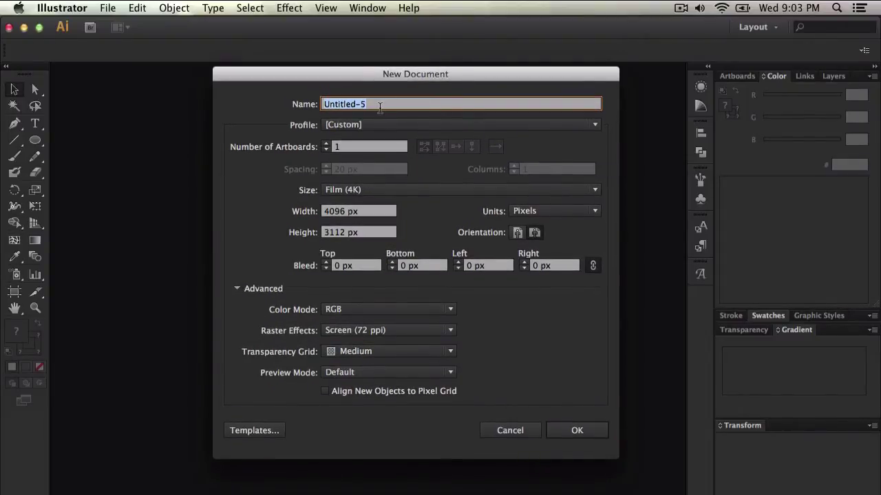
key("BackSpace")
type("Tutor")
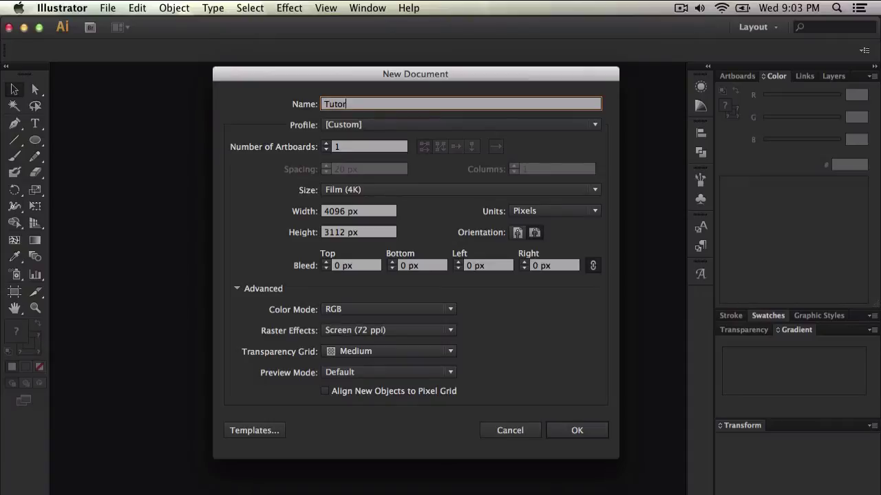
type("ial")
key("Return")
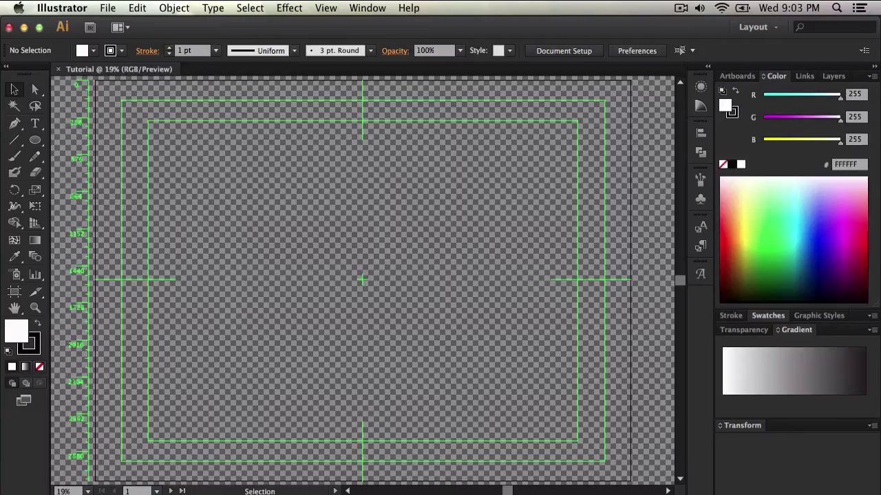
Close Tutorial, start a fresh document named 'Tutorial', and show the document profile list
left_click(58, 69)
left_click(108, 7)
left_click(121, 26)
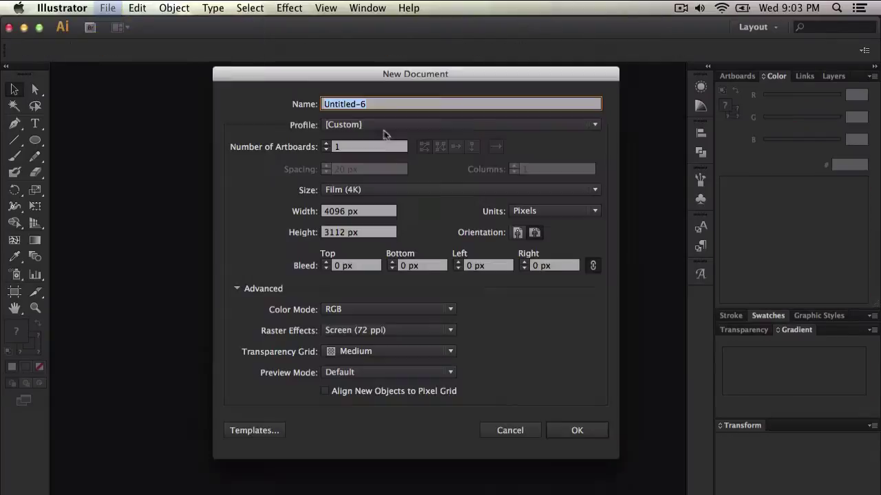
type("Tutorual")
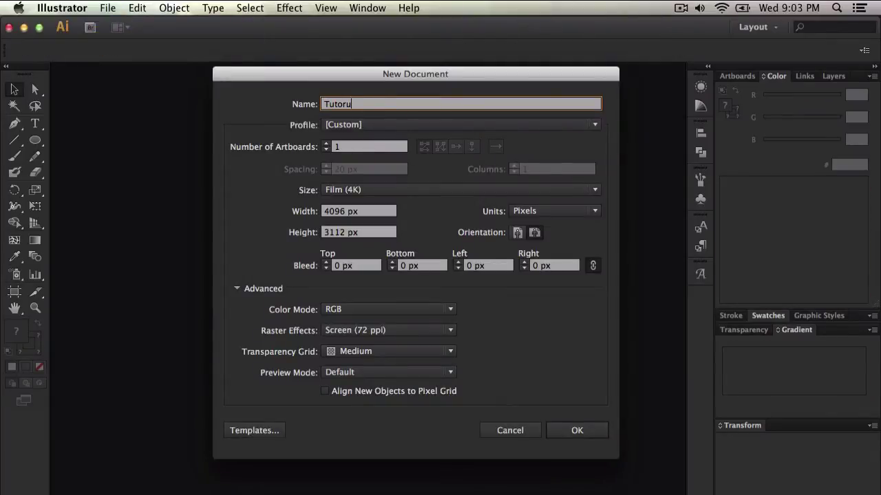
key("BackSpace")
type("ial")
left_click(363, 126)
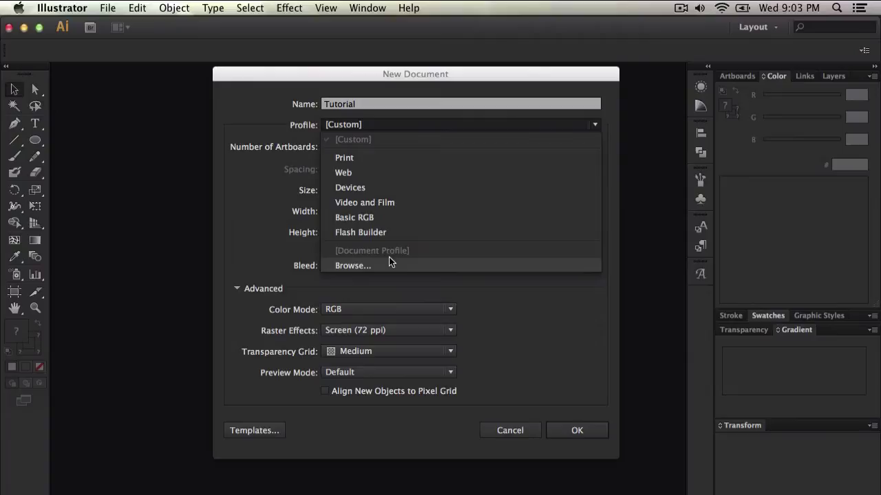
Keep the Custom profile and set the number of artboards to 2
left_click(268, 109)
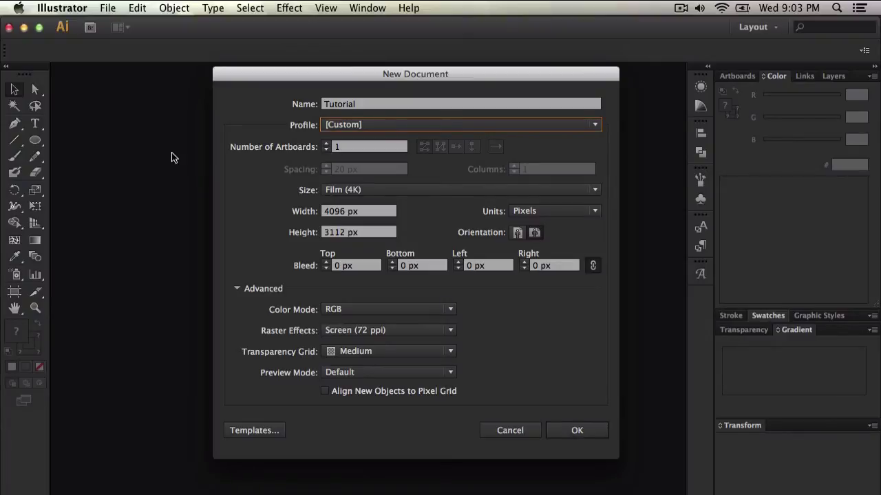
key("Tab")
type("2")
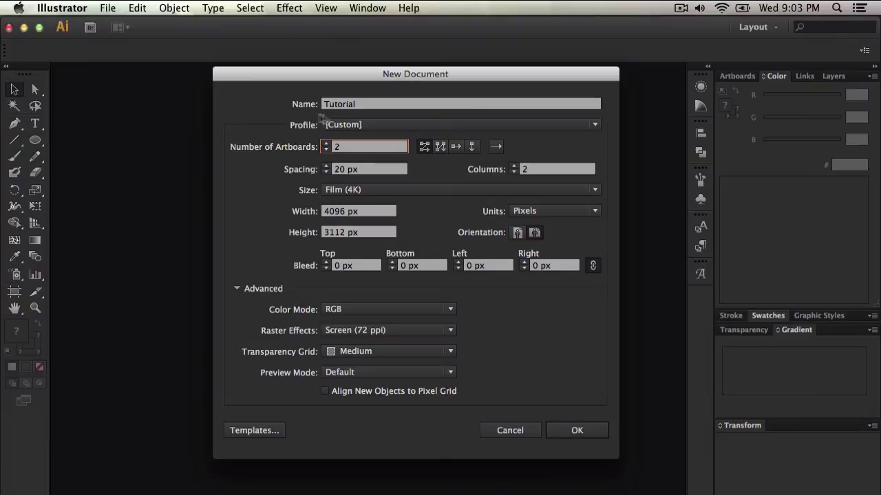
left_click(325, 150)
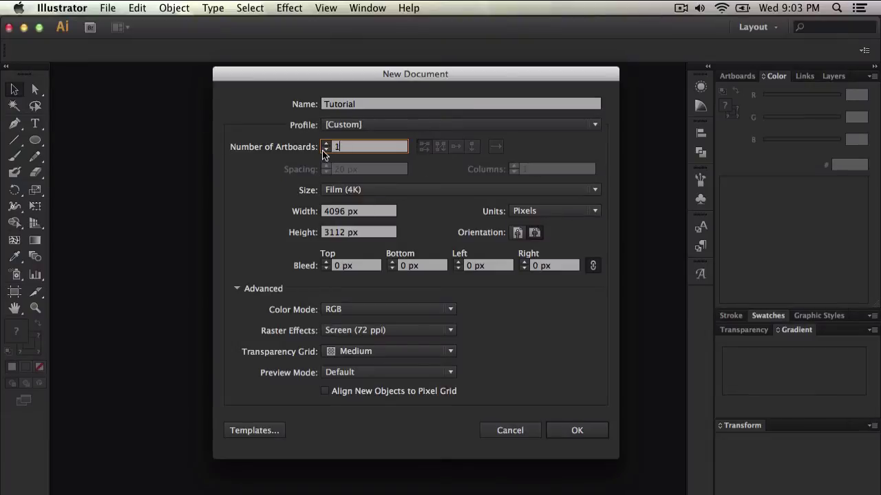
left_click(326, 143)
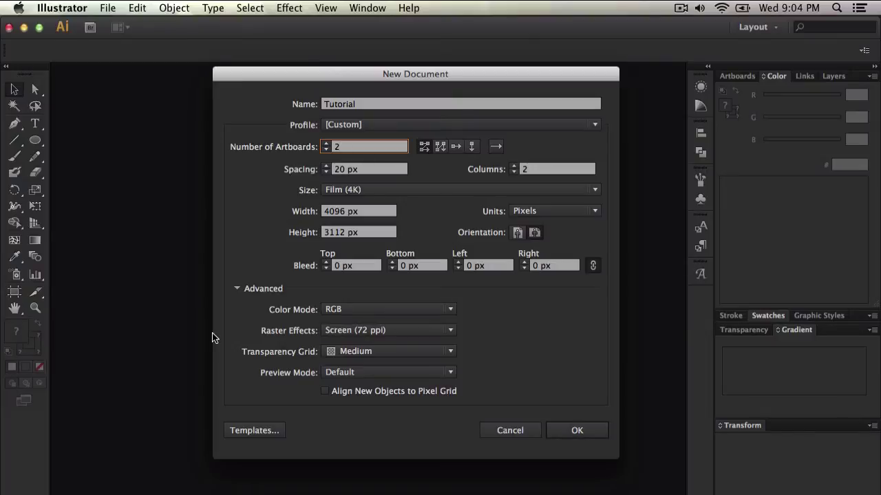
Try each artboard layout, settling on Grid by Row ordered left to right
left_click(441, 147)
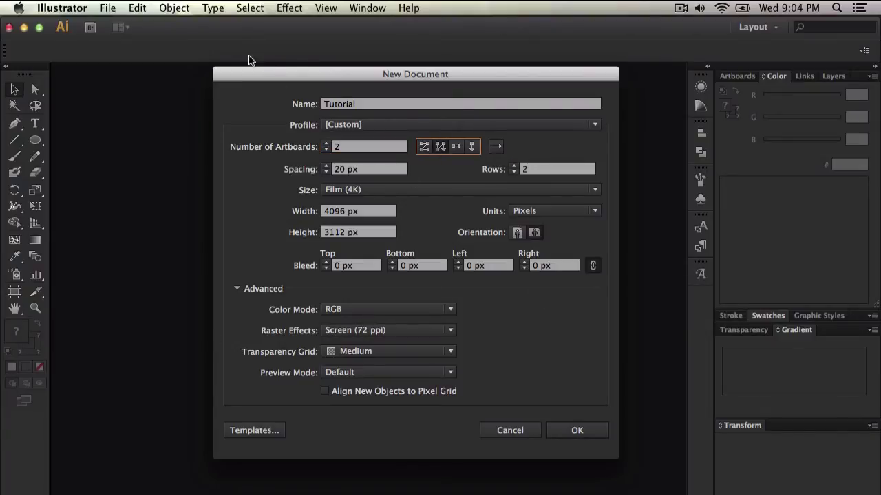
left_click(457, 147)
left_click(471, 147)
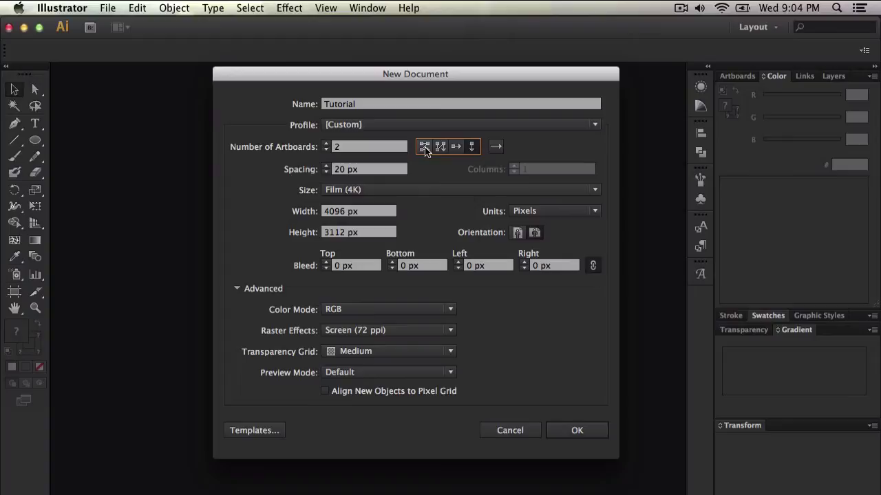
left_click(425, 147)
left_click(496, 146)
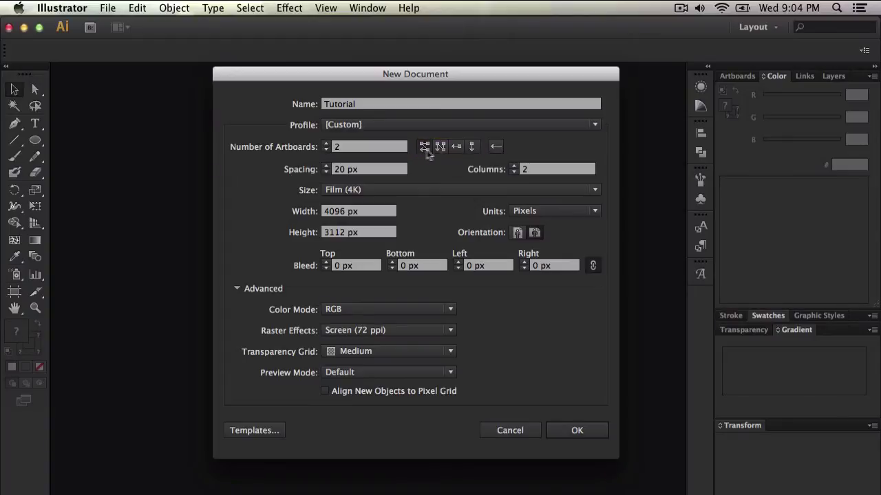
left_click(501, 149)
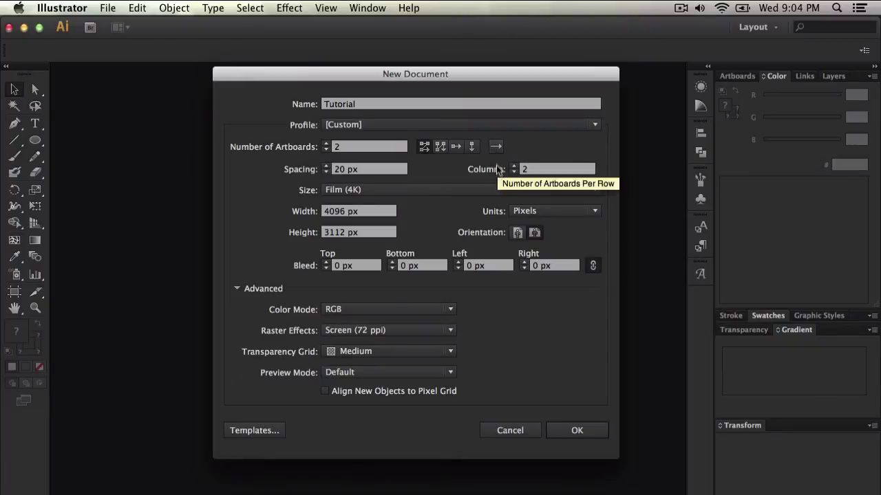
left_click(493, 149)
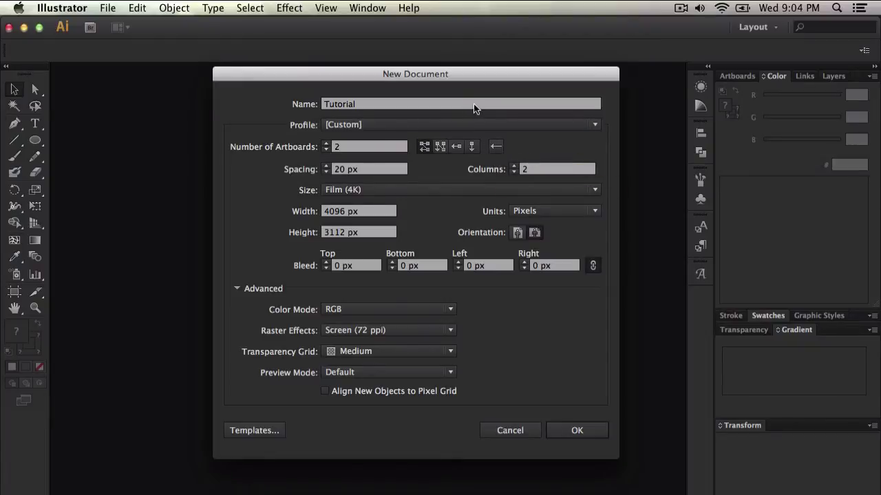
left_click(495, 146)
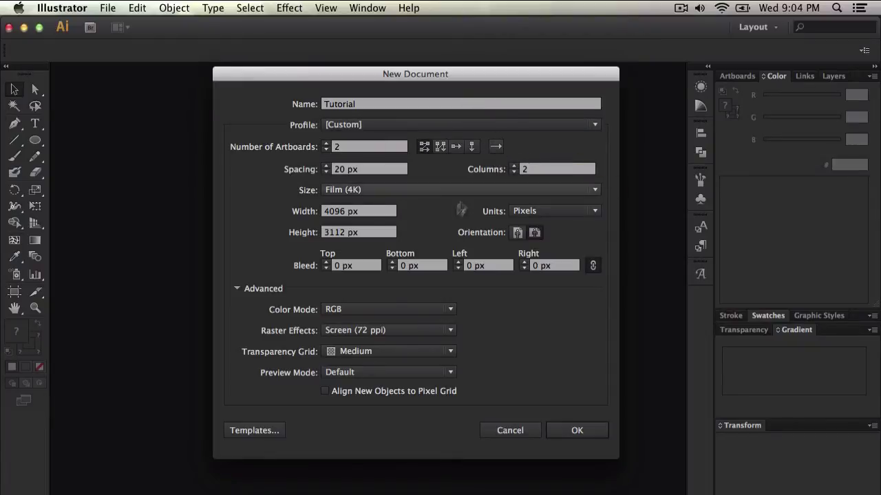
Try the Video and Film profile, then switch to the Web profile
left_click(335, 193)
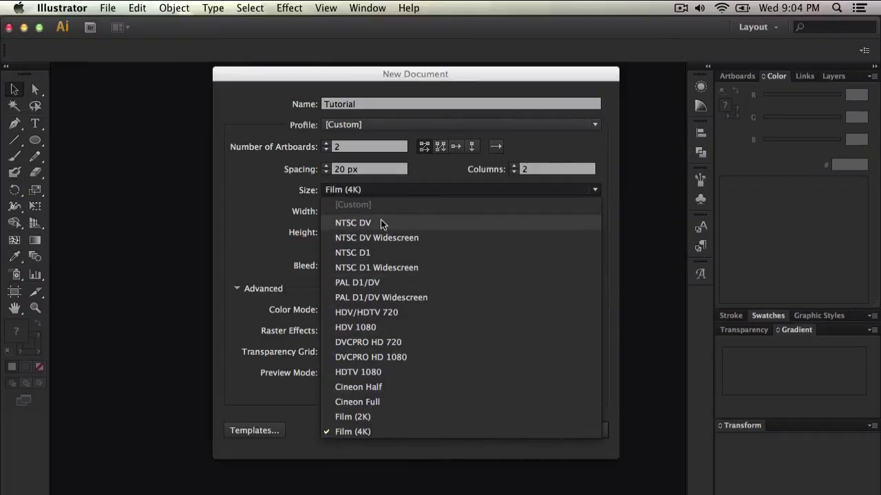
left_click(313, 206)
left_click(365, 125)
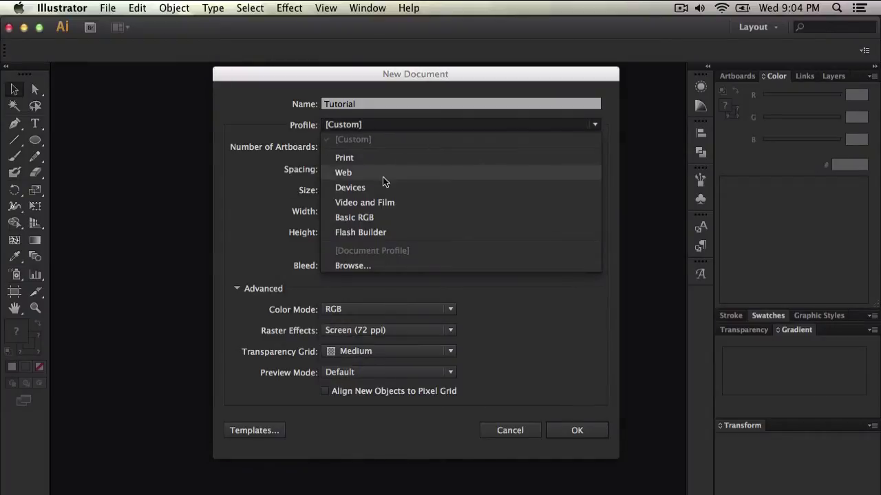
left_click(372, 200)
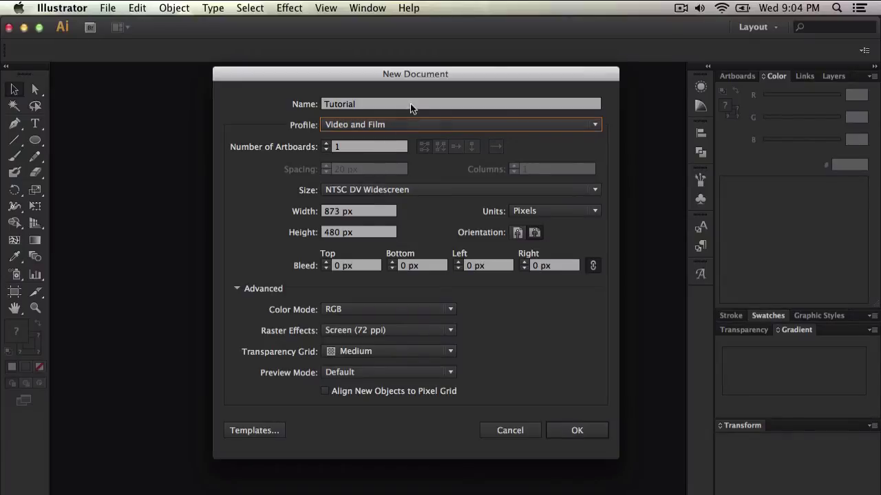
left_click(412, 124)
left_click(386, 172)
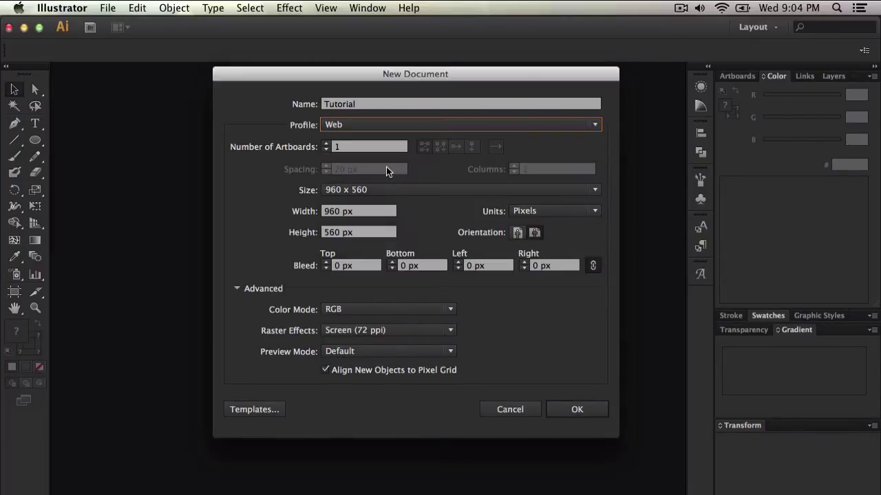
Pick the 1280 X 800 size and change the height to 720 px
left_click(333, 196)
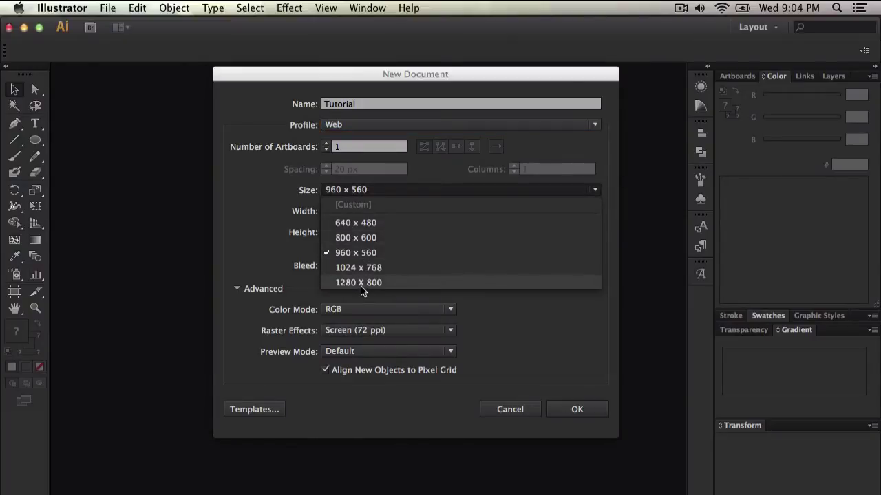
left_click(381, 282)
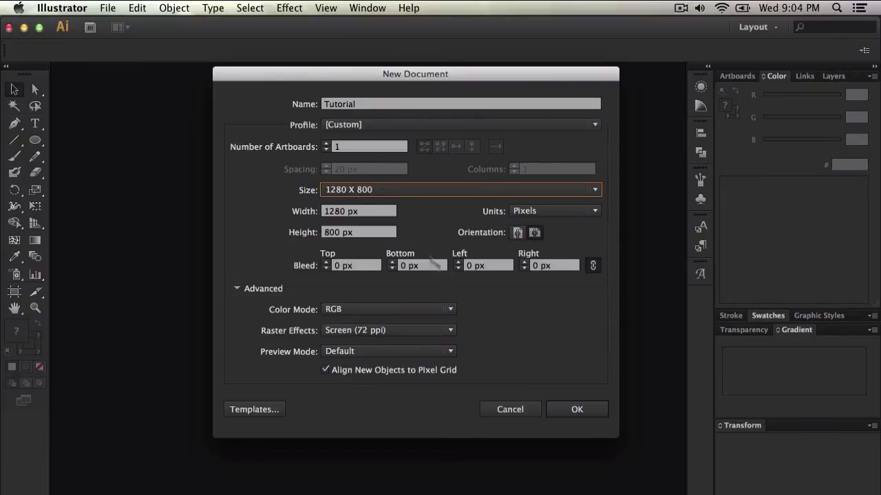
left_click(345, 212)
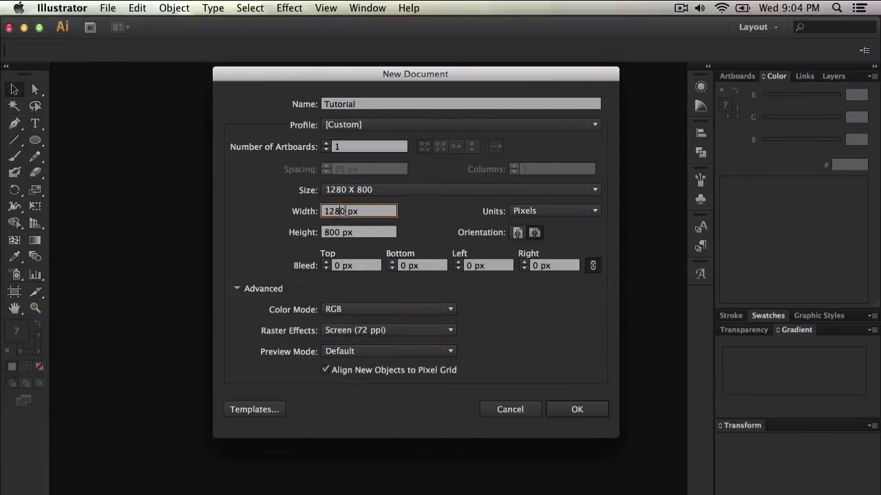
double_click(346, 234)
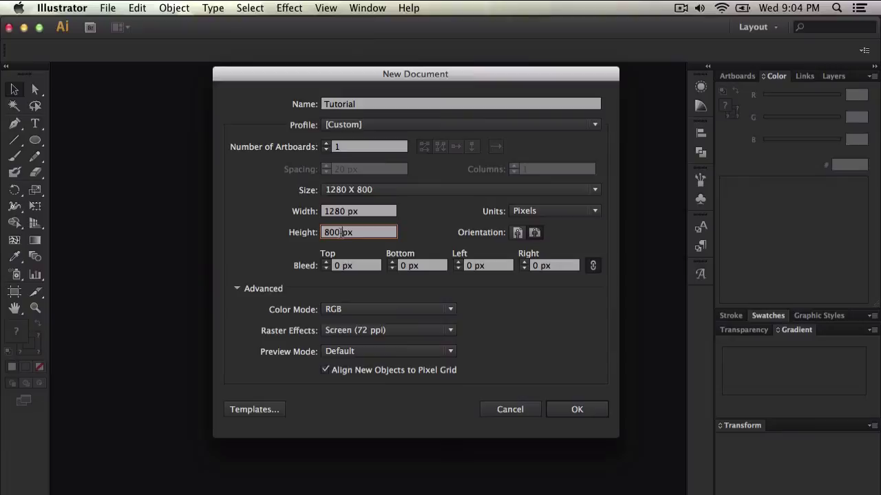
type("8")
key("BackSpace")
type("72")
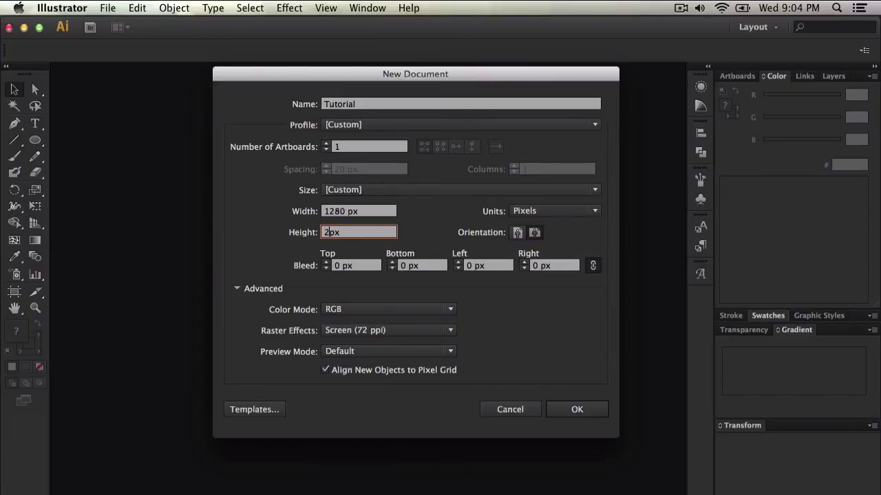
type("0")
Keep Pixels as units, toggle the Advanced section, and show the CMYK/RGB colour mode list
left_click(539, 213)
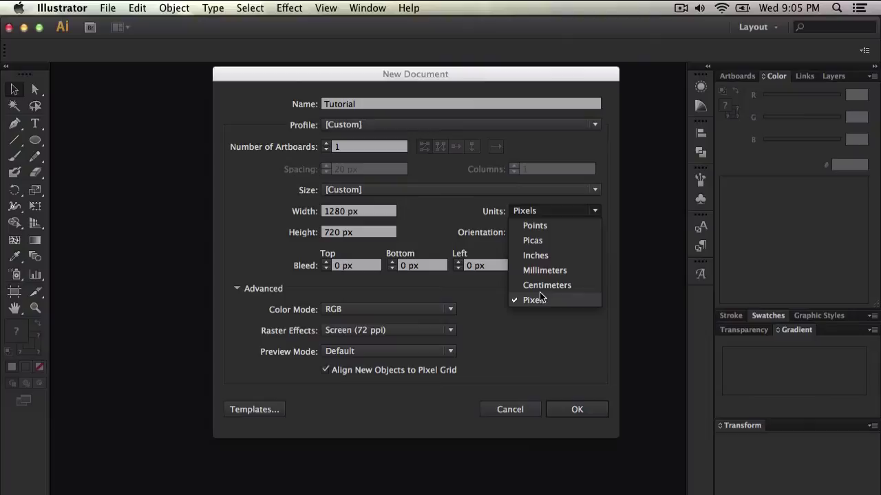
left_click(483, 234)
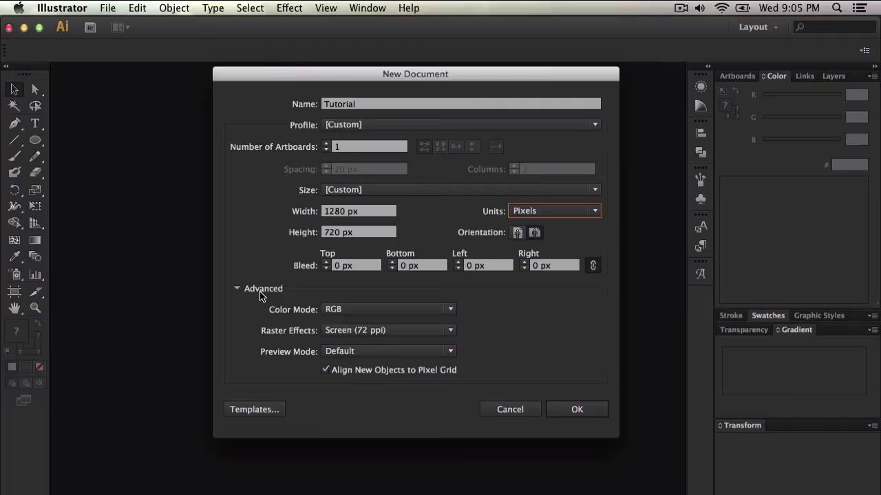
left_click(238, 289)
left_click(238, 289)
left_click(343, 310)
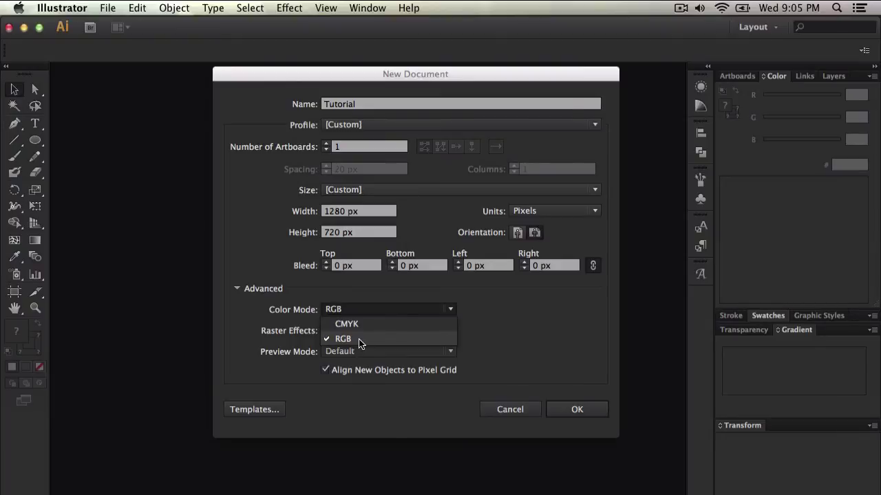
Choose RGB colour mode, Screen (72 ppi) raster effects and Default preview mode
left_click(358, 341)
left_click(352, 332)
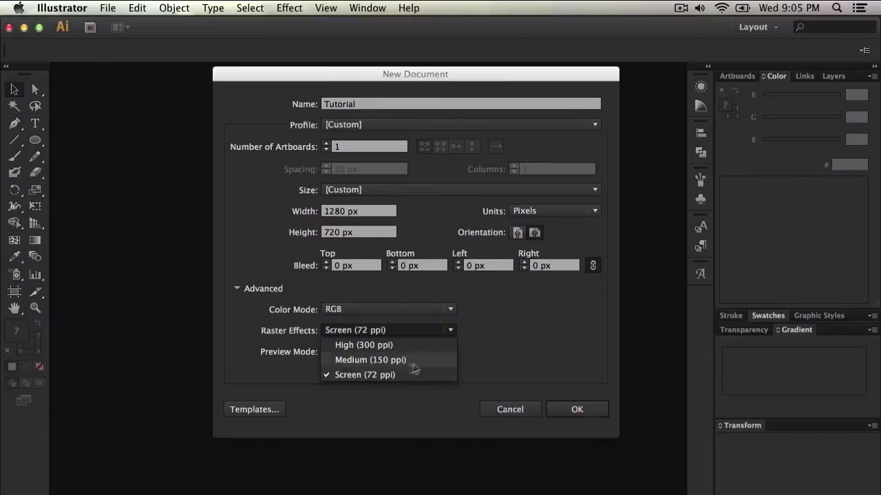
left_click(511, 340)
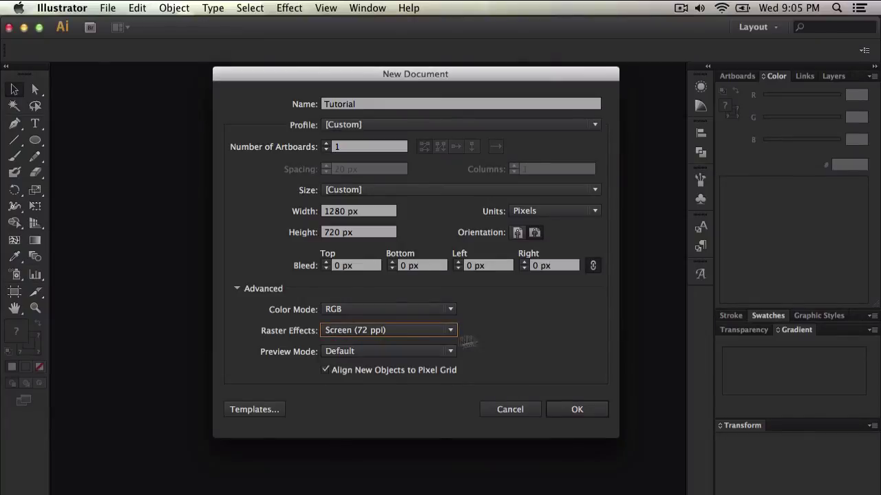
left_click(350, 353)
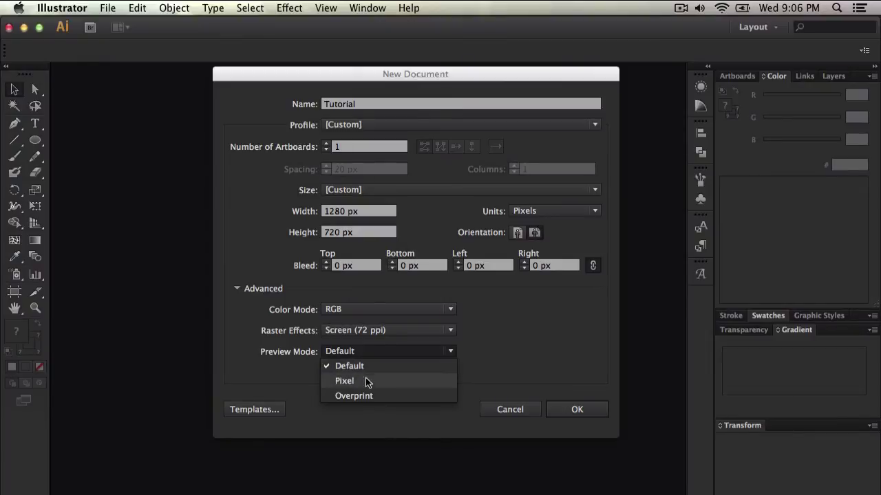
left_click(459, 370)
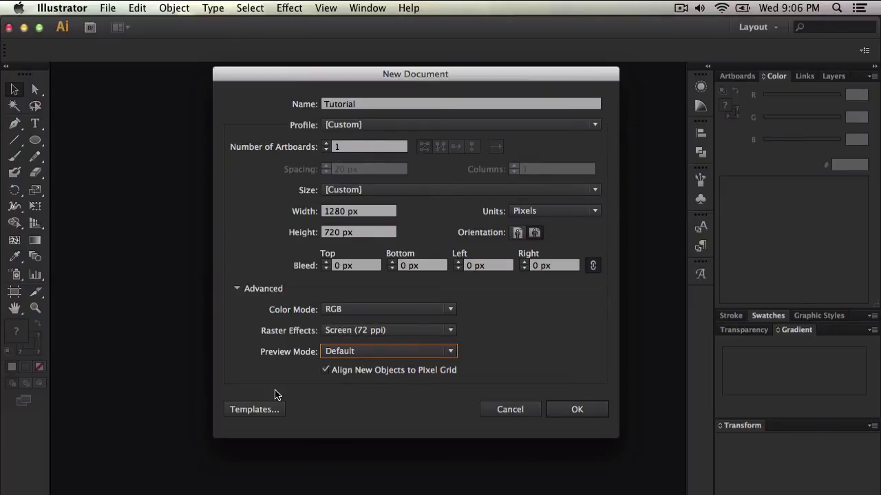
Cancel the template browser and create the blank 1280×720 px RGB Tutorial document
left_click(245, 410)
left_click_drag(373, 131, 348, 116)
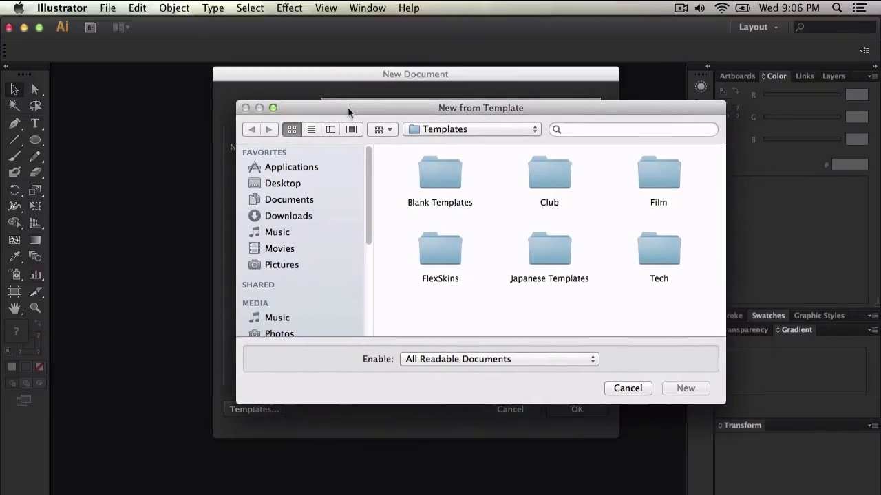
left_click(619, 386)
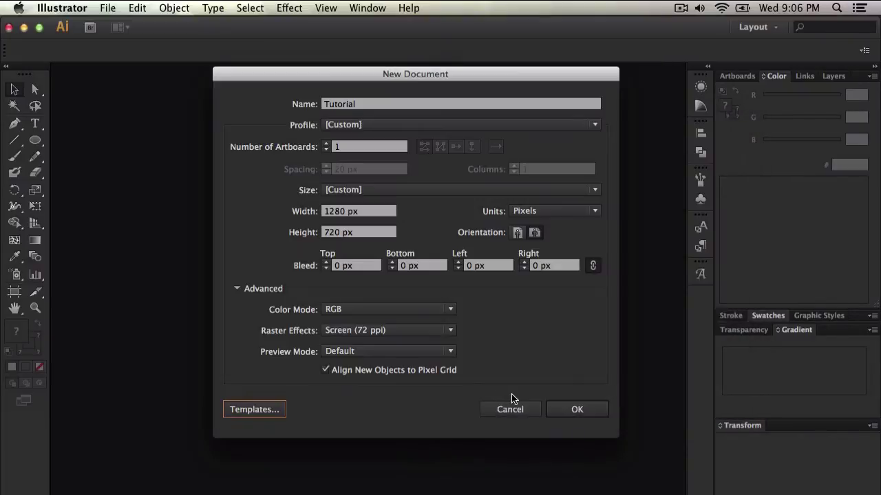
left_click(576, 409)
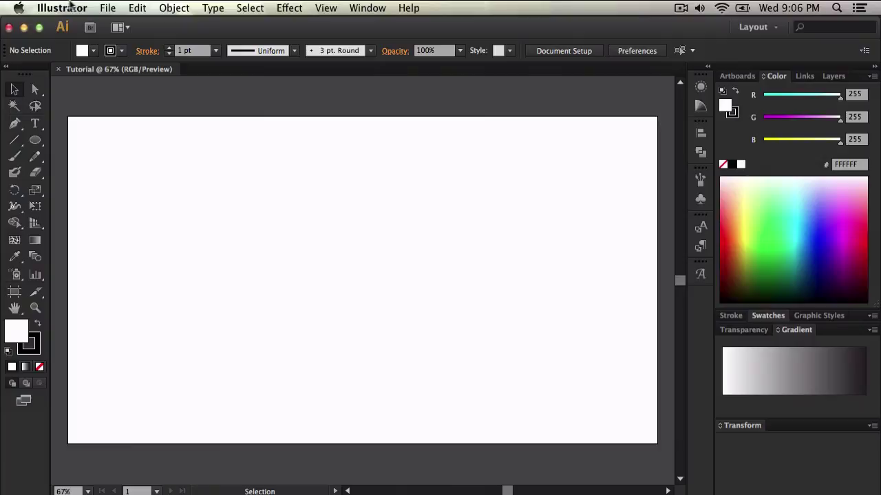
Start a new document on the Print profile, keeping Letter size (612×792 pt, CMYK, 300 ppi)
left_click(110, 8)
left_click(128, 25)
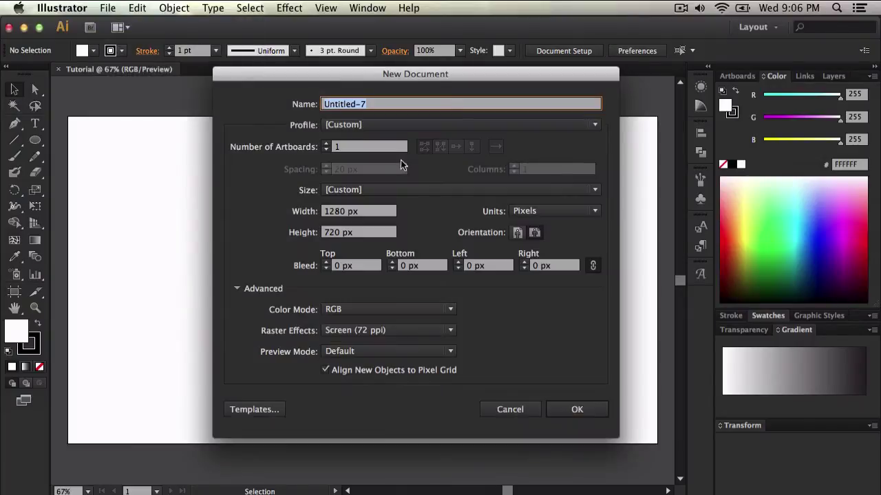
left_click(358, 125)
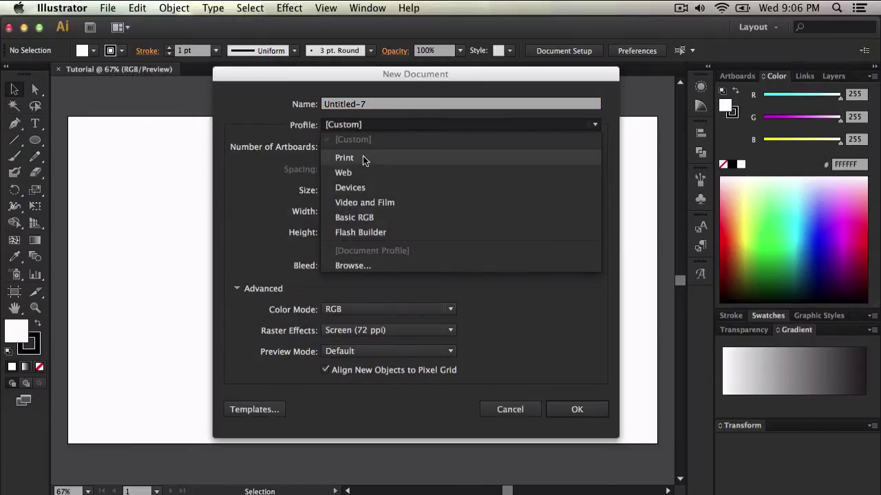
left_click(363, 159)
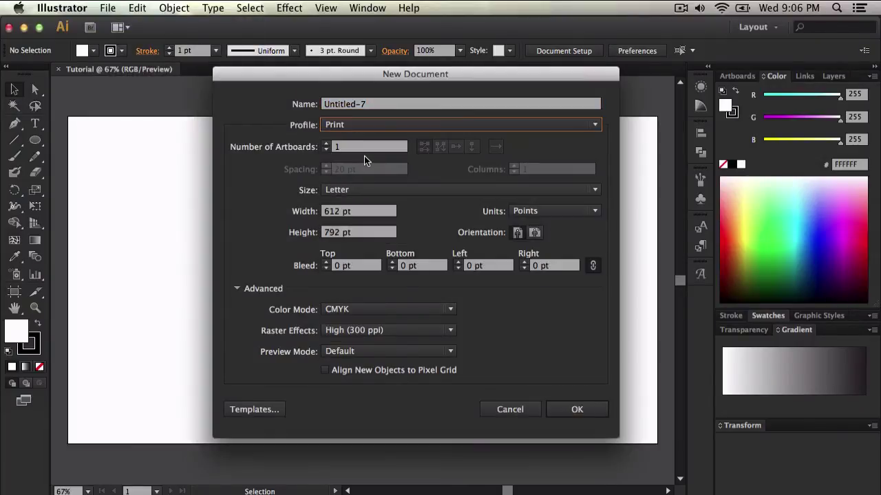
left_click(355, 190)
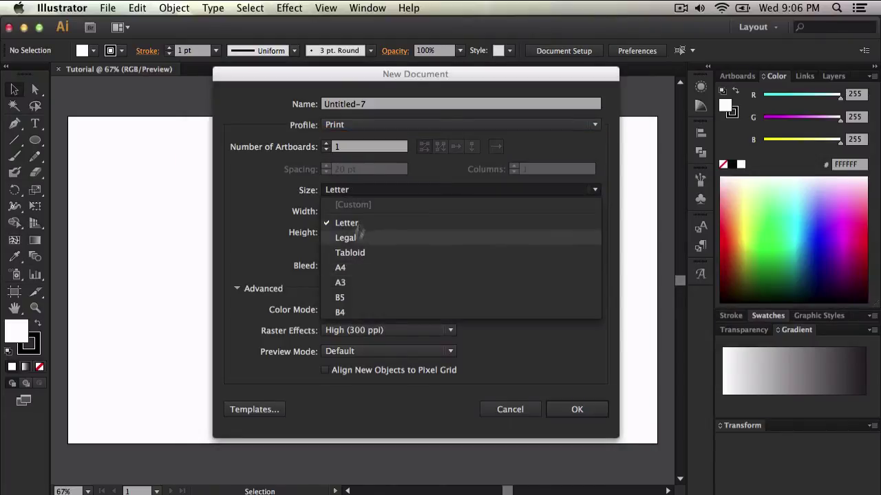
left_click(244, 199)
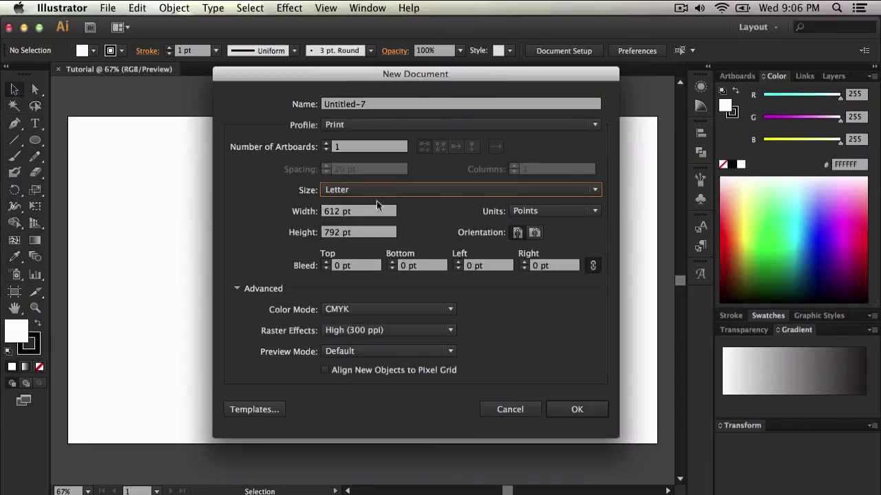
Preview the Devices profile (iPad) and the Video and Film profile (NTSC DV Widescreen)
left_click(377, 124)
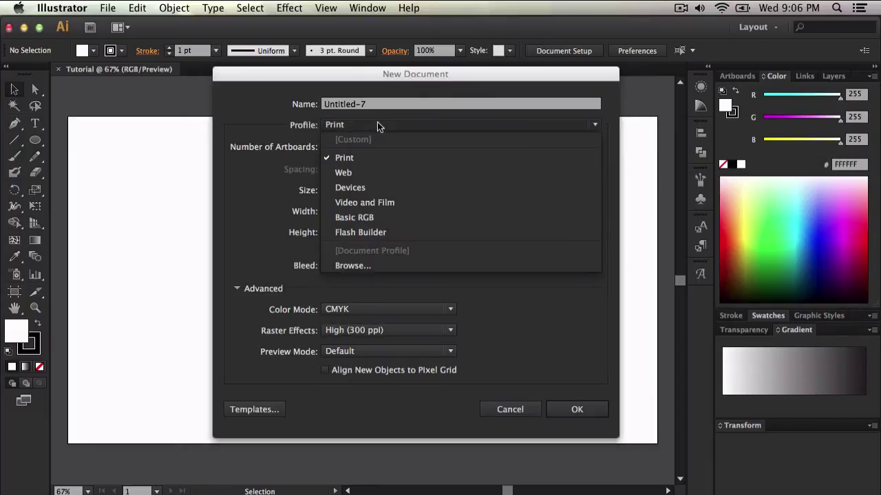
left_click(361, 188)
left_click(354, 189)
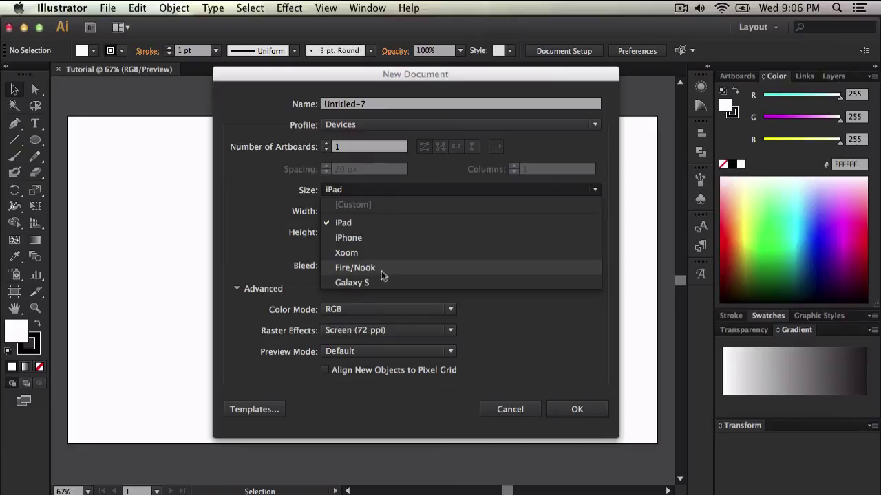
left_click(363, 187)
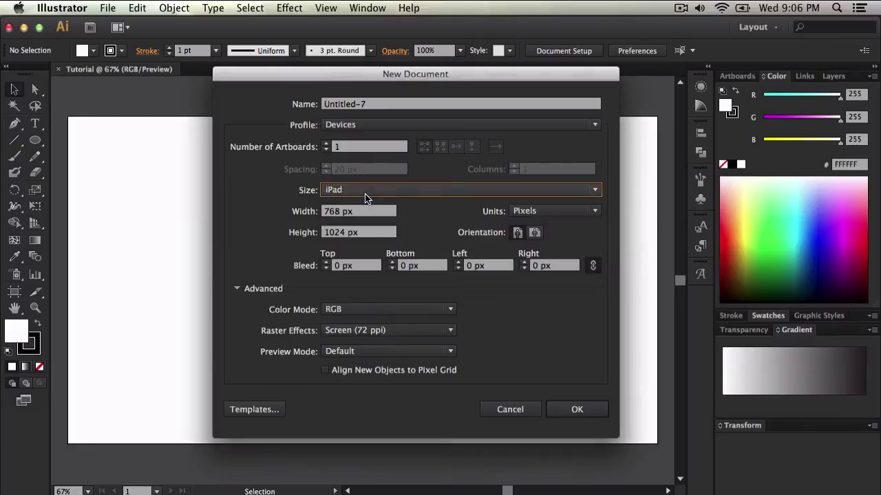
left_click(369, 127)
left_click(368, 201)
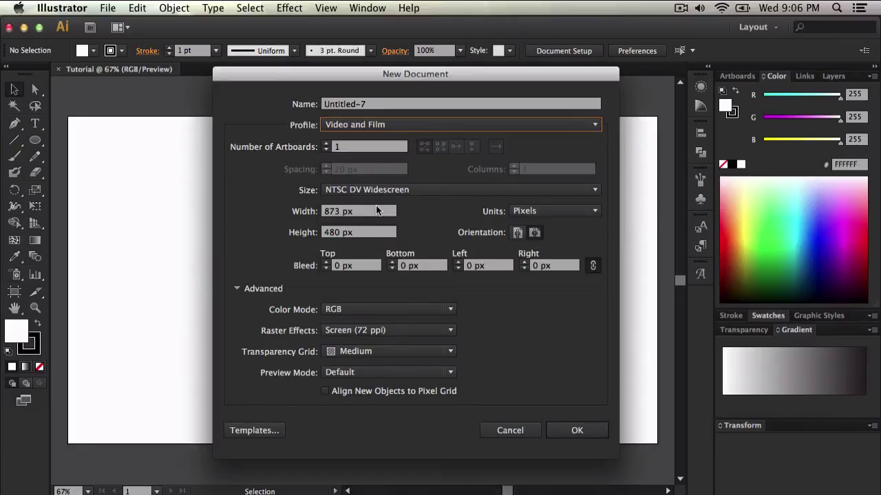
left_click(378, 187)
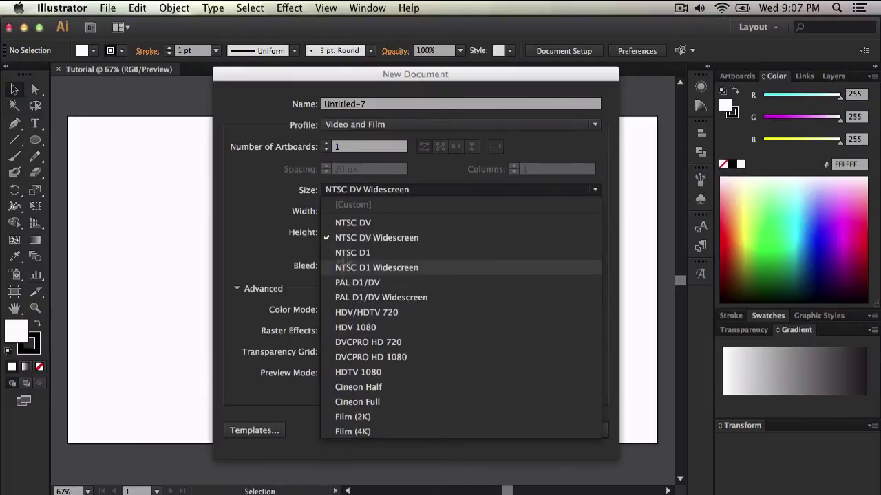
left_click(362, 165)
Check Basic RGB (960 x 560), then settle on Flash Builder at 800 x 600
left_click(391, 126)
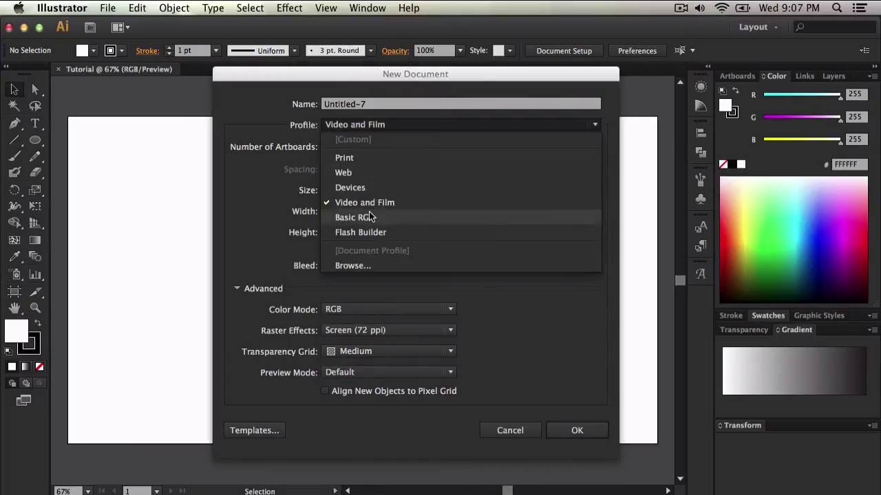
left_click(368, 212)
left_click(380, 190)
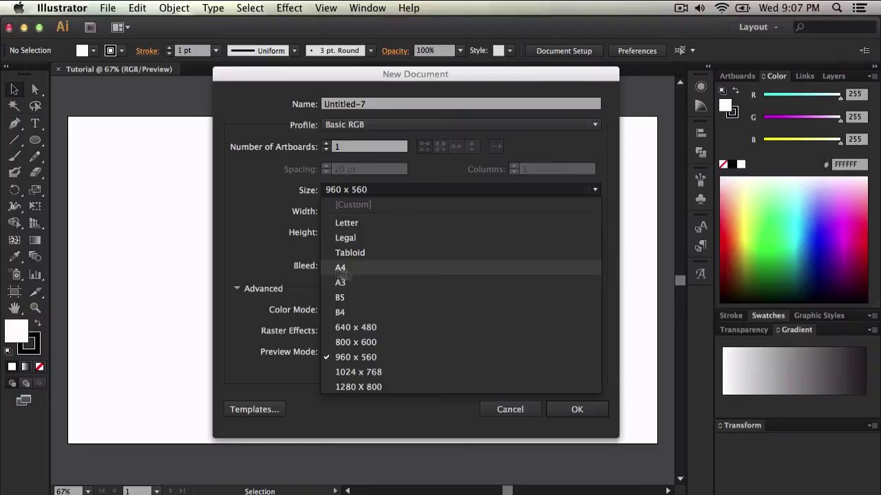
left_click(362, 146)
left_click(362, 125)
left_click(361, 233)
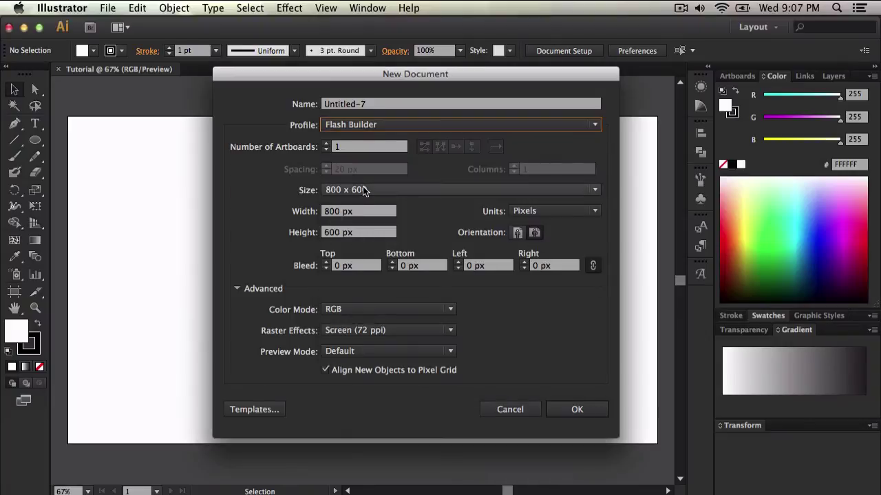
left_click(360, 189)
left_click(372, 126)
left_click(372, 126)
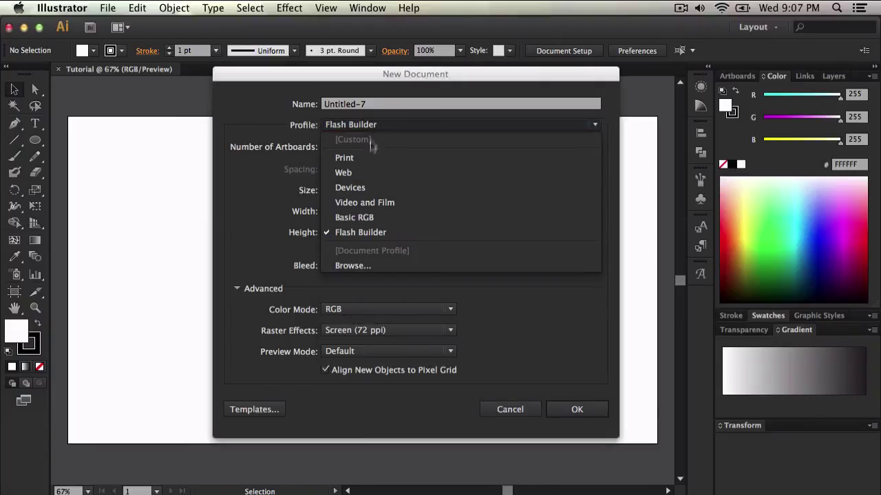
Return to Video and Film, try Film (4K), and finally set the size to NTSC DV (654 × 480 px)
left_click(377, 203)
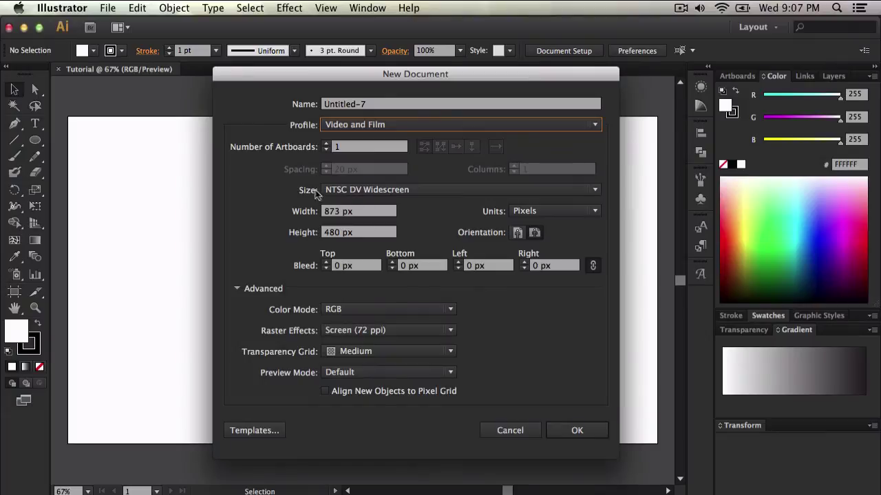
left_click(346, 197)
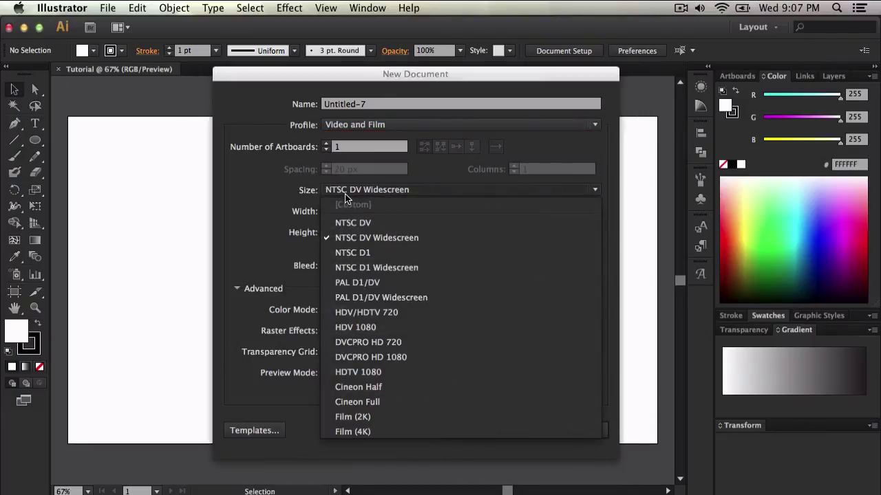
left_click(377, 223)
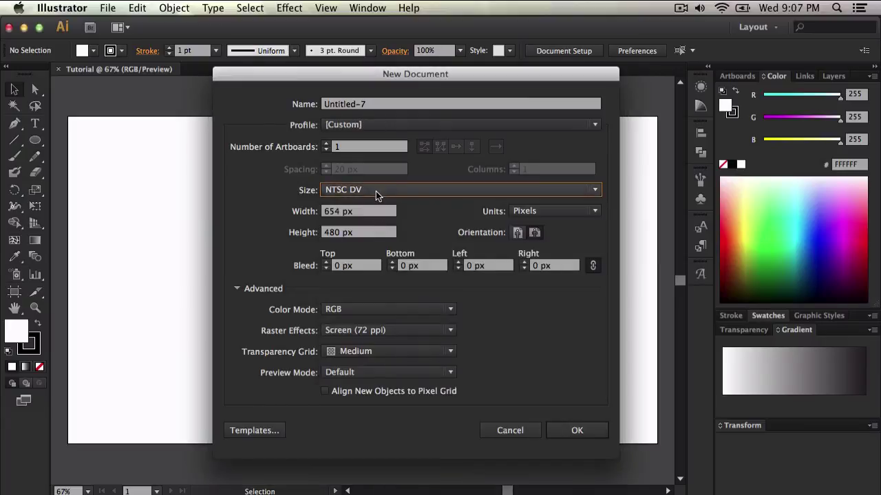
left_click(369, 193)
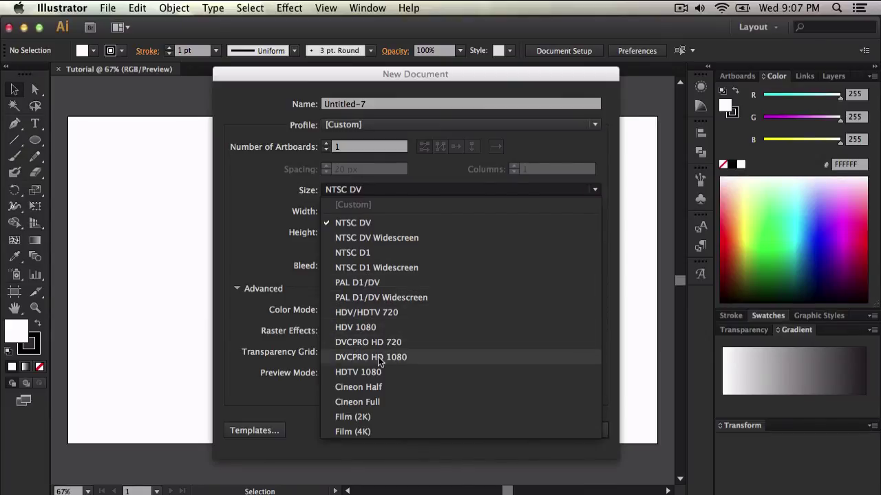
left_click(381, 432)
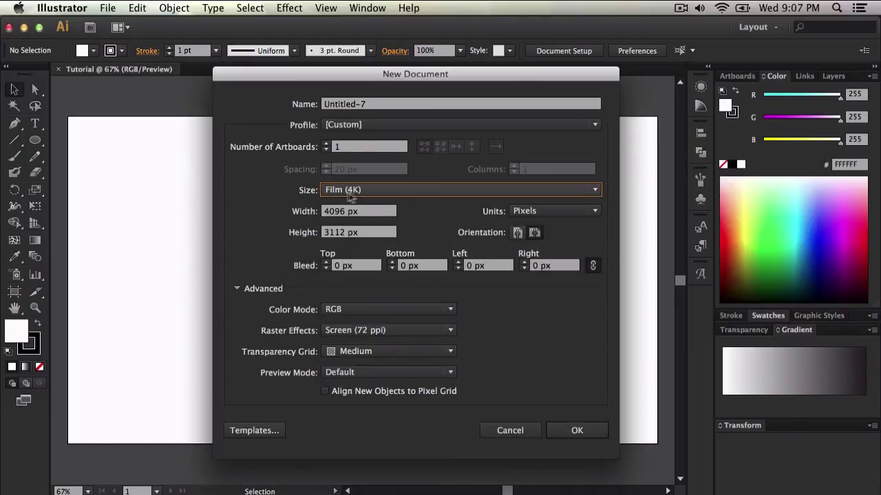
left_click(359, 192)
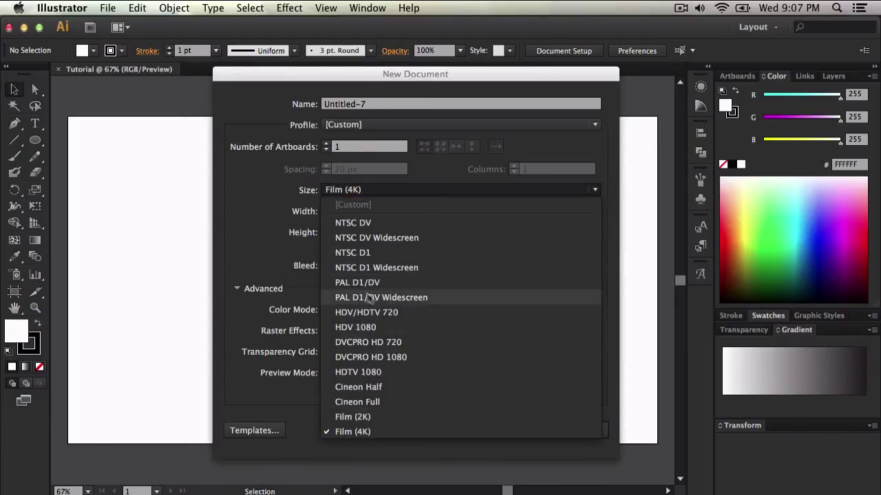
left_click(362, 223)
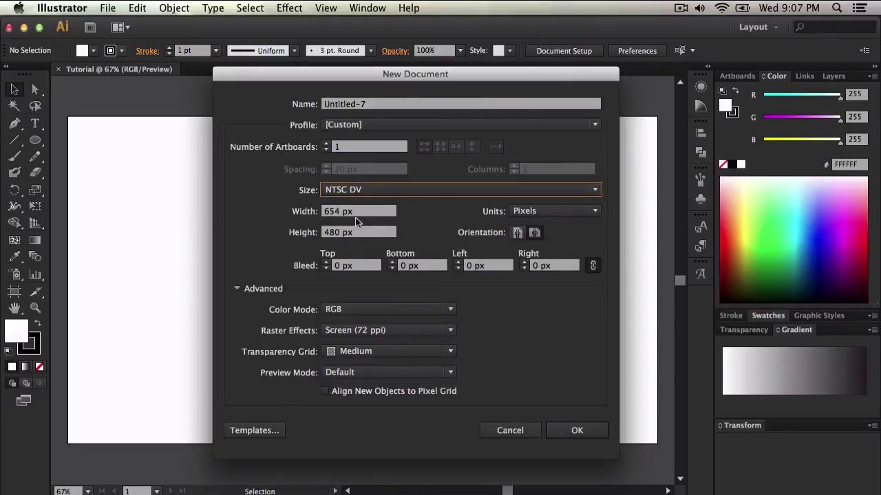
Keep the 654 px NTSC DV settings: pixel units, RGB colour mode, Screen (72 ppi) raster effects
left_click(339, 210)
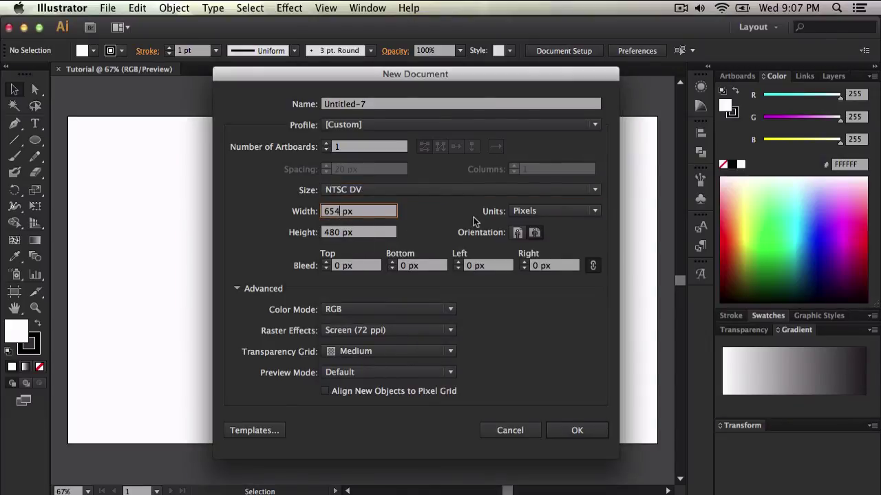
left_click(540, 212)
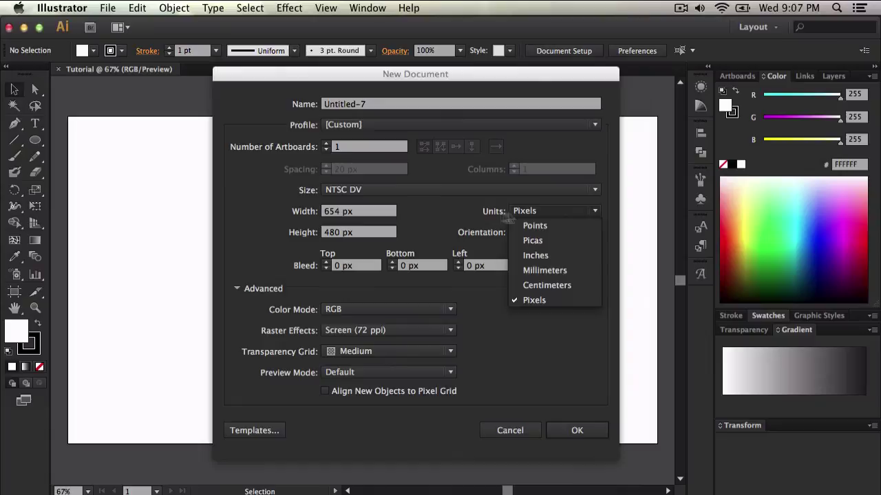
left_click(532, 300)
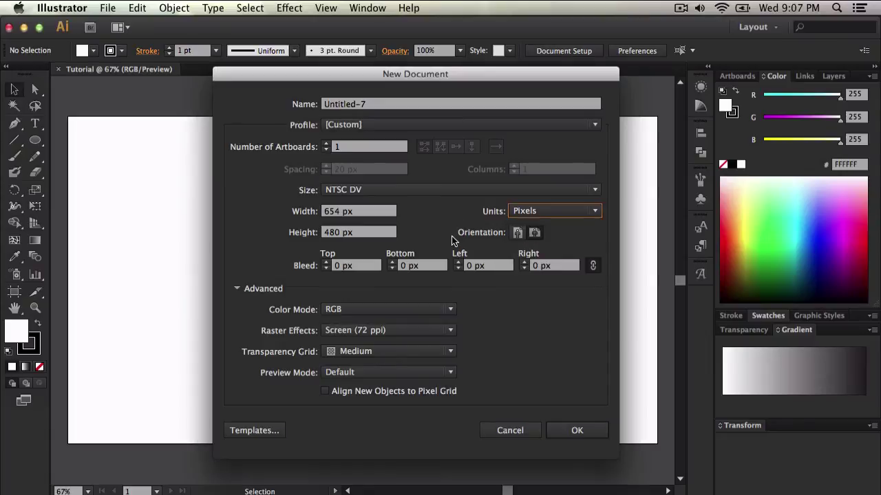
left_click(338, 310)
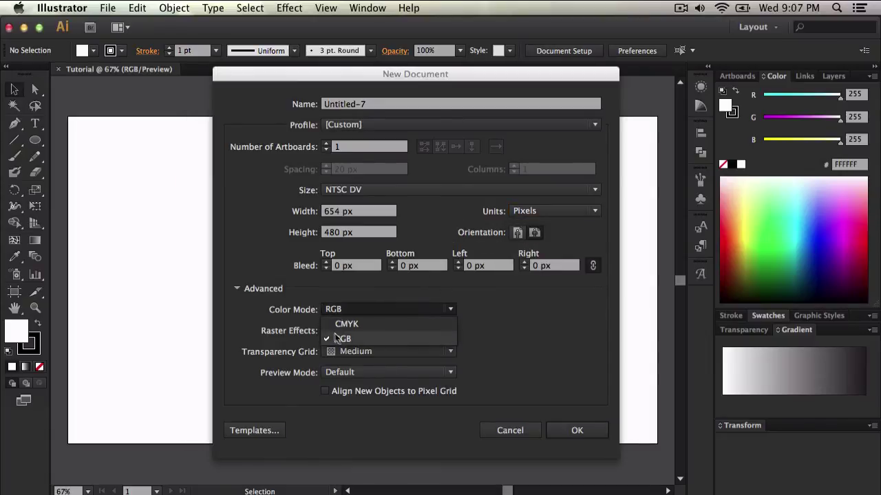
left_click(340, 288)
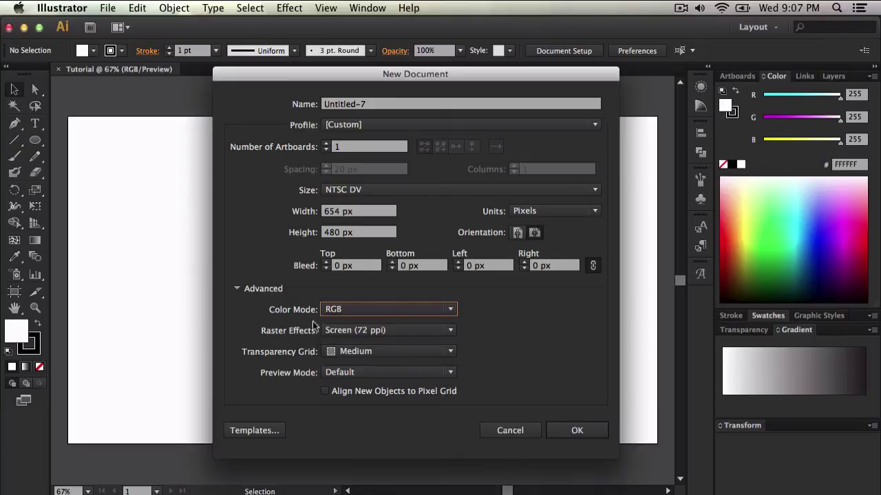
left_click(386, 330)
left_click(289, 329)
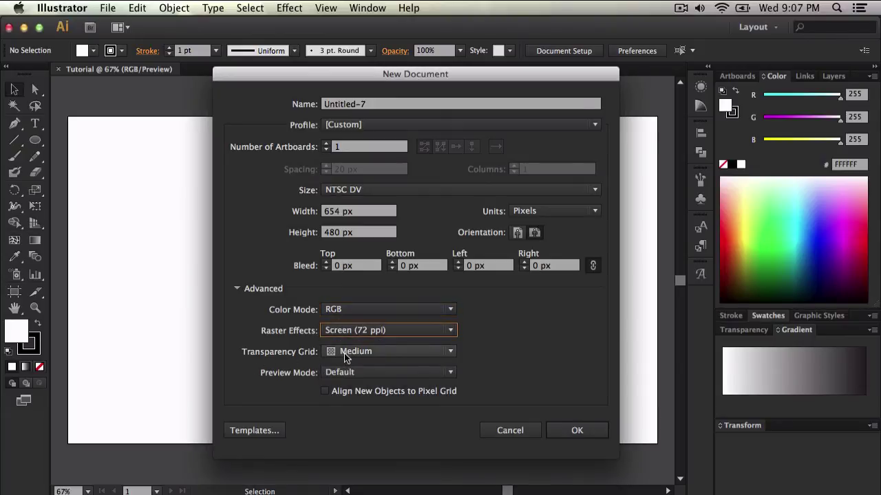
Set the transparency grid to Red, keep Default preview mode, and create the document
left_click(355, 353)
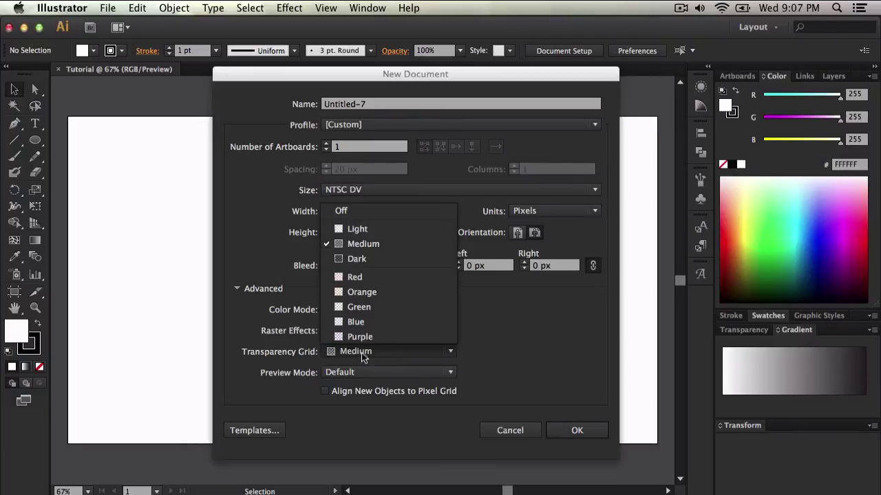
left_click(370, 280)
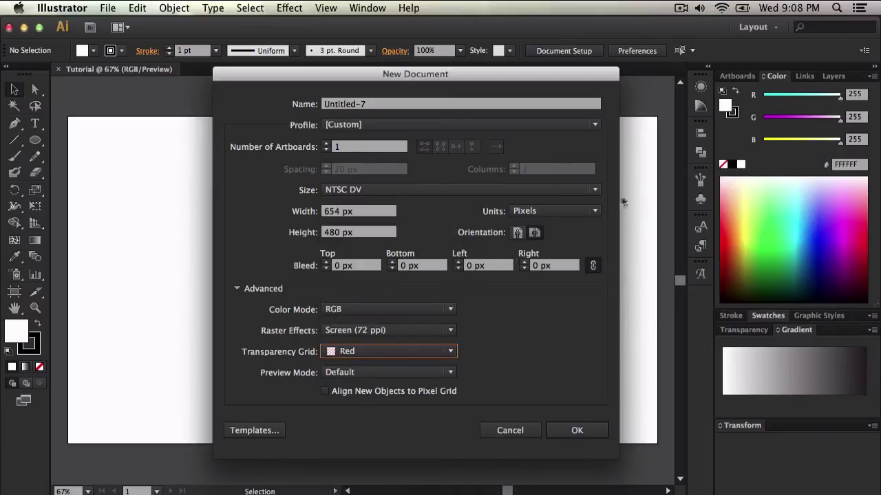
left_click(350, 371)
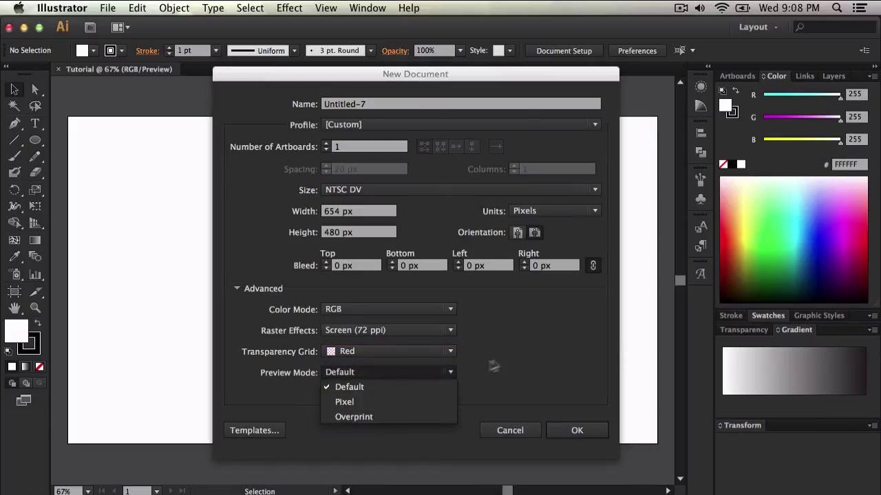
left_click(498, 366)
left_click(576, 430)
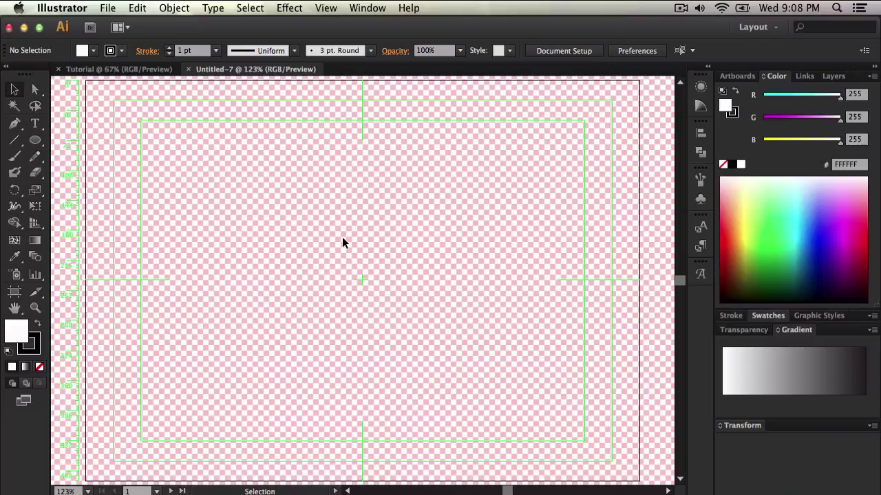
key("super+minus")
key("super+minus")
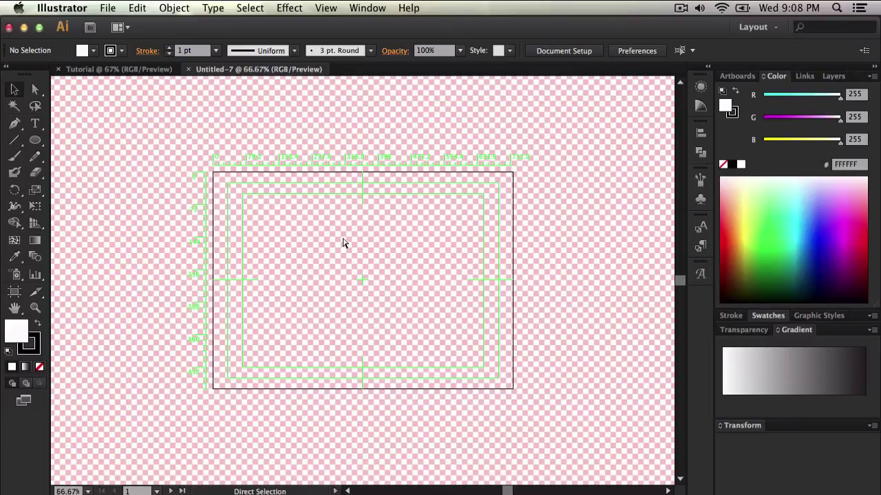
key("super+plus")
key("super+plus")
key("super+plus")
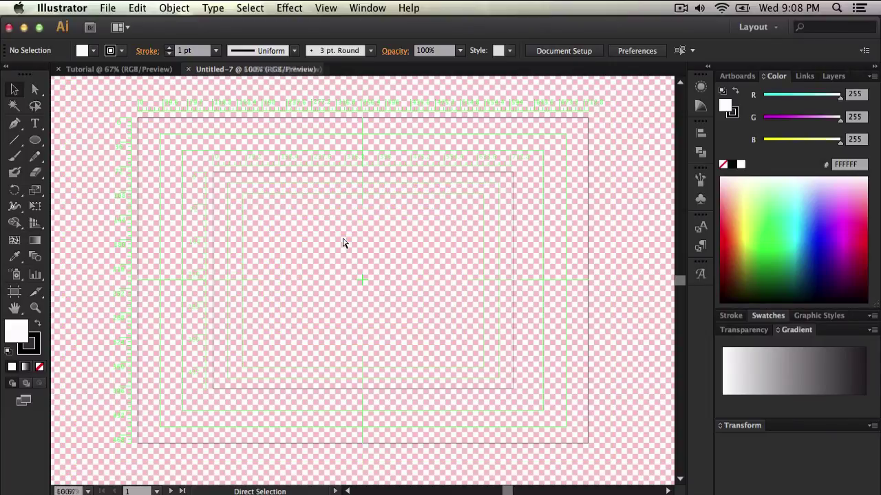
key("super+minus")
key("super+minus")
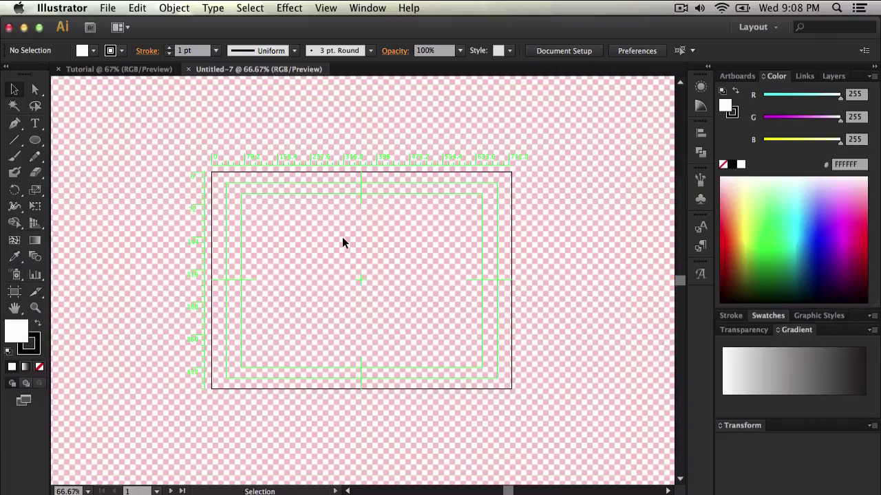
key("super+plus")
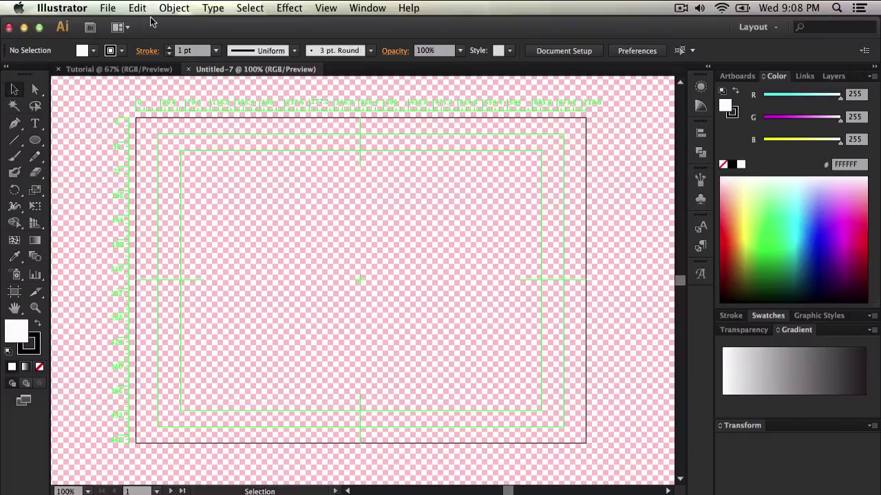
Start a new document using the Print profile with Letter page size
left_click(108, 8)
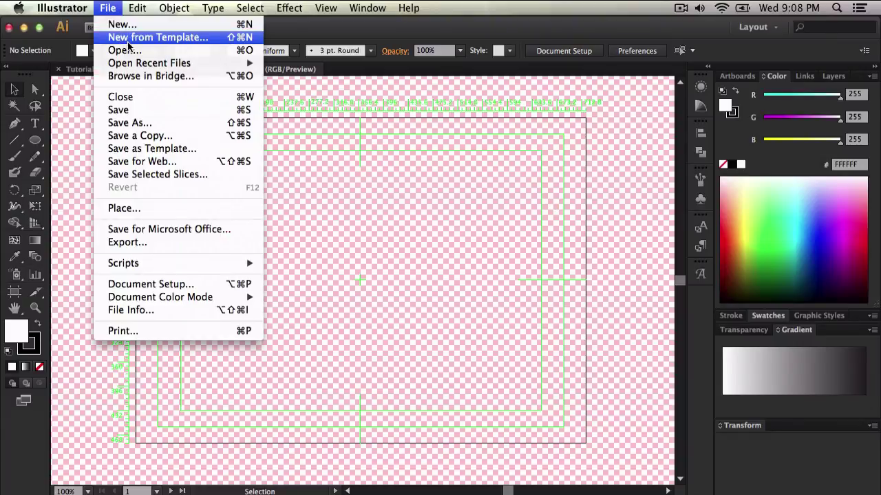
left_click(123, 23)
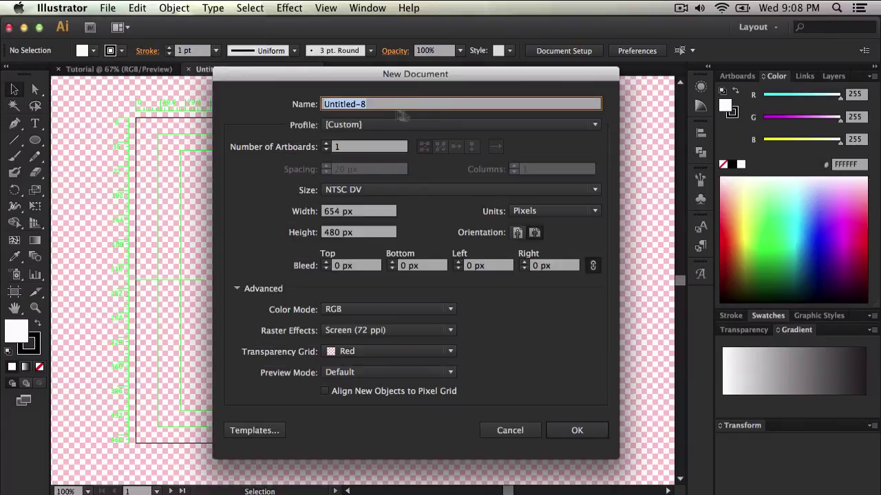
left_click(465, 128)
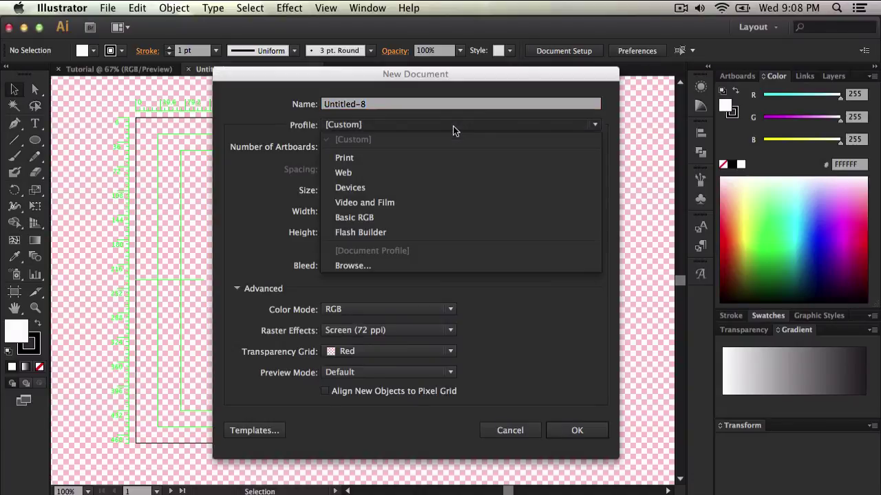
left_click(365, 157)
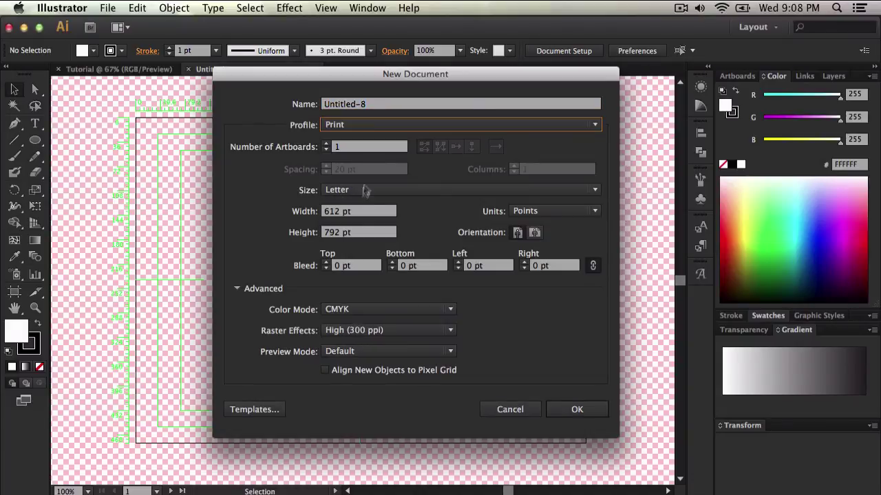
left_click(338, 195)
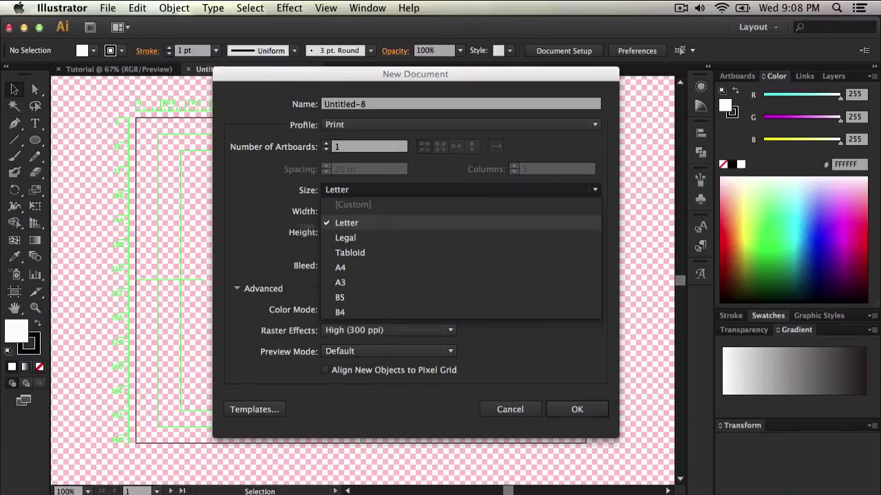
left_click(313, 212)
Set the document size to 1280 pt wide by 720 pt high
left_click(298, 215)
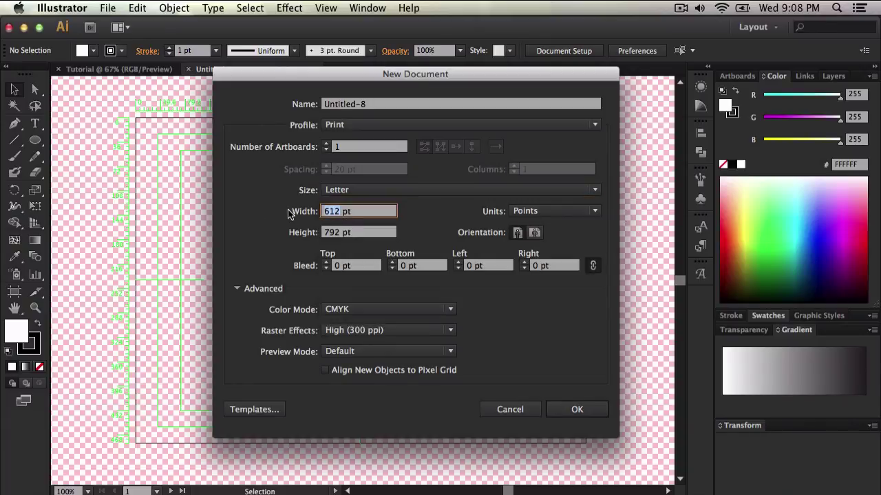
type("1280")
left_click(339, 233)
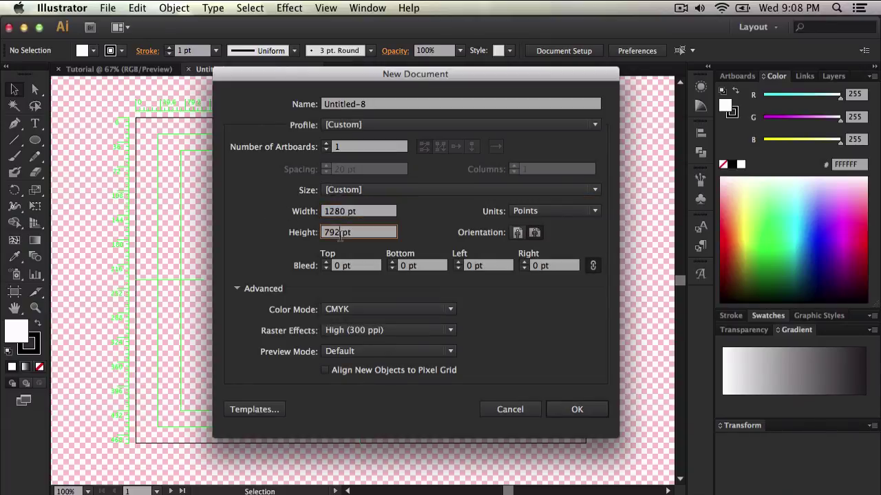
type("720")
Confirm CMYK as the colour mode and create the 1280 × 720 document
left_click(363, 311)
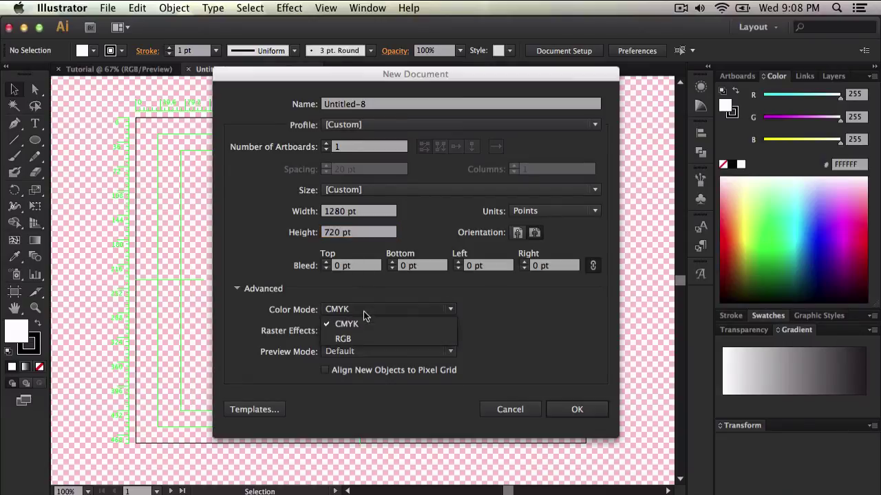
left_click(356, 338)
left_click(358, 308)
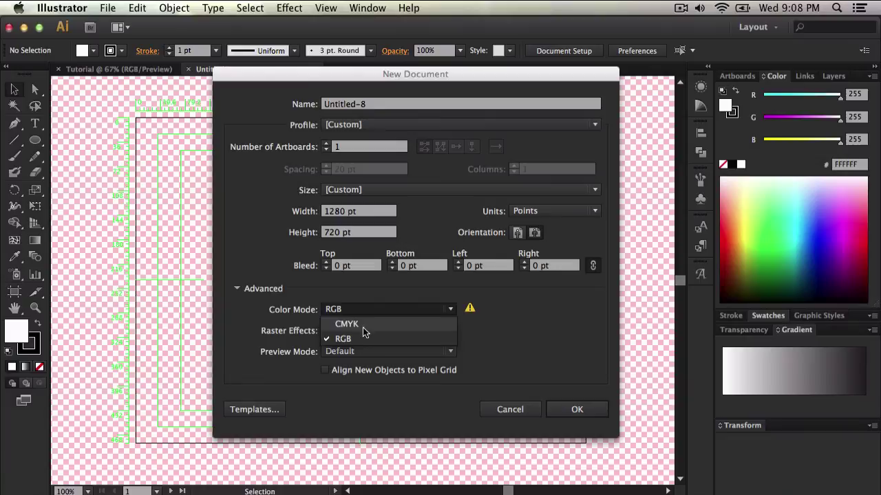
left_click(363, 326)
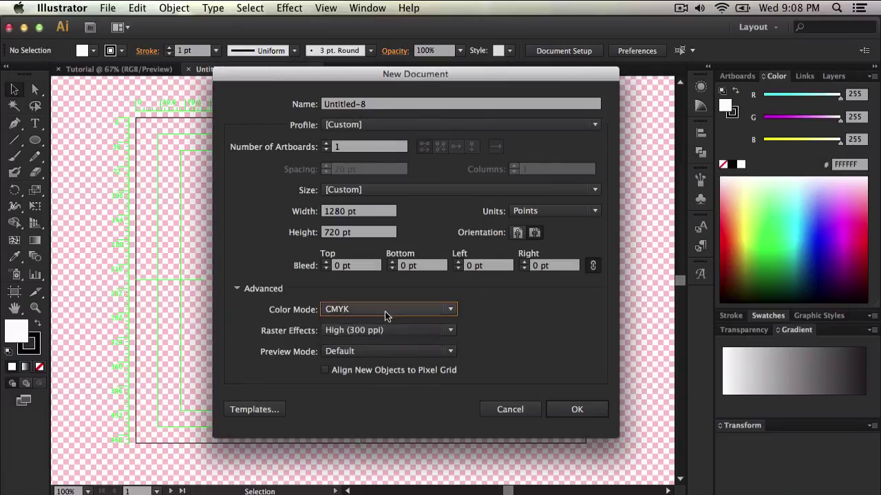
left_click(384, 313)
left_click(377, 318)
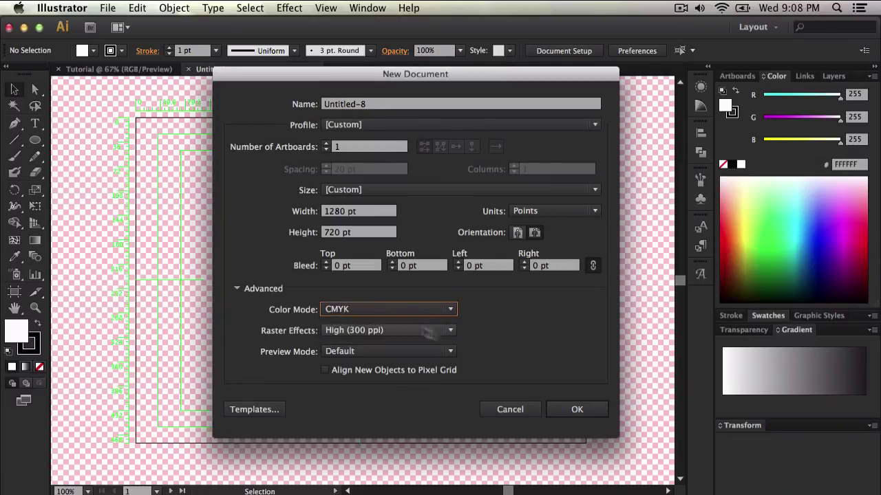
left_click(571, 410)
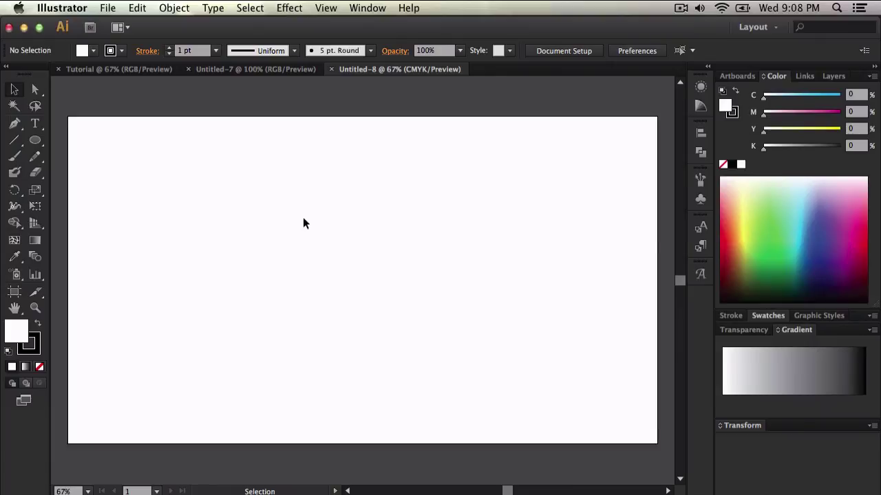